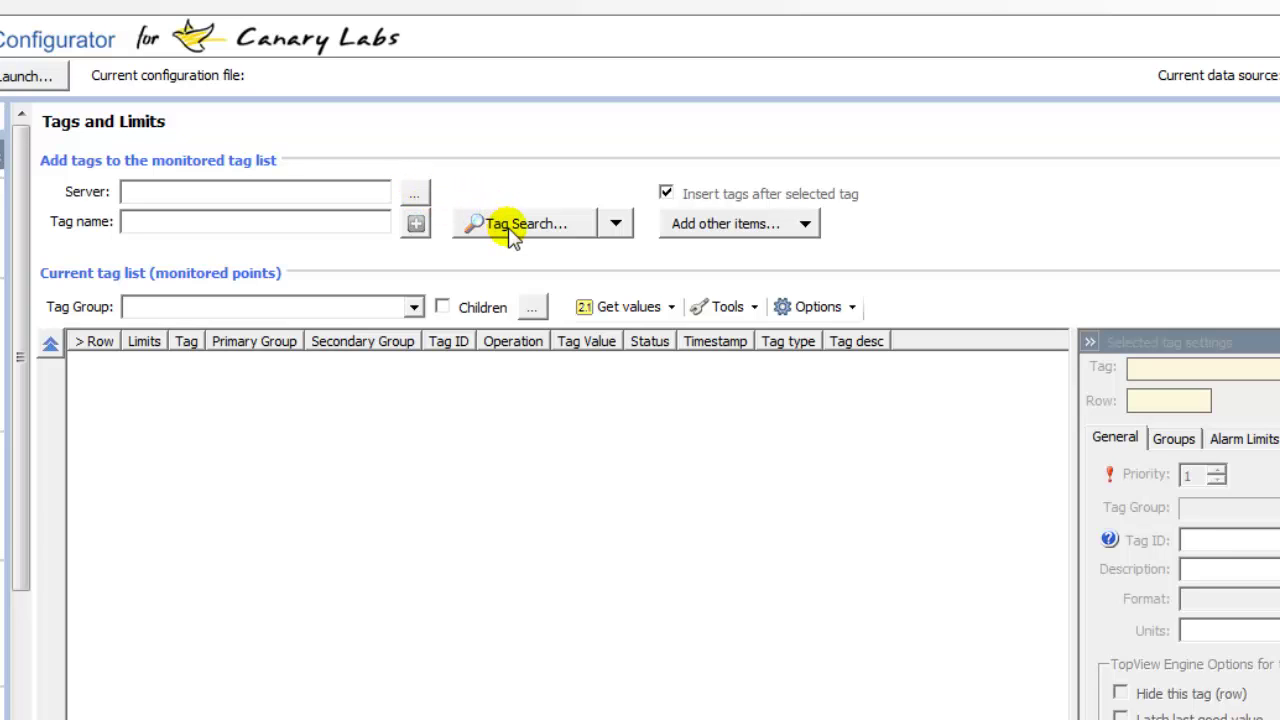
- Set the Canary Labs web service server to canary
{"action": "left_click", "coordinate": [412, 190]}
{"action": "left_click_drag", "start_coordinate": [306, 231], "coordinate": [49, 240]}
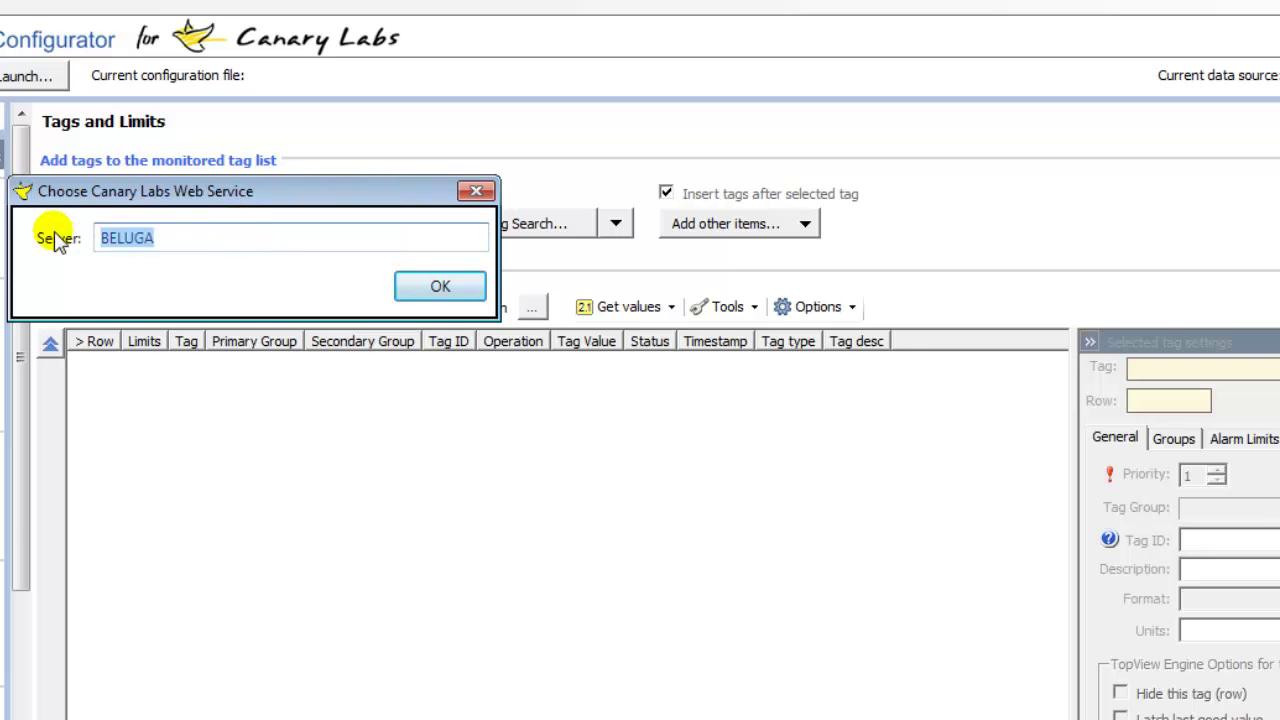
{"action": "type", "text": "canary"}
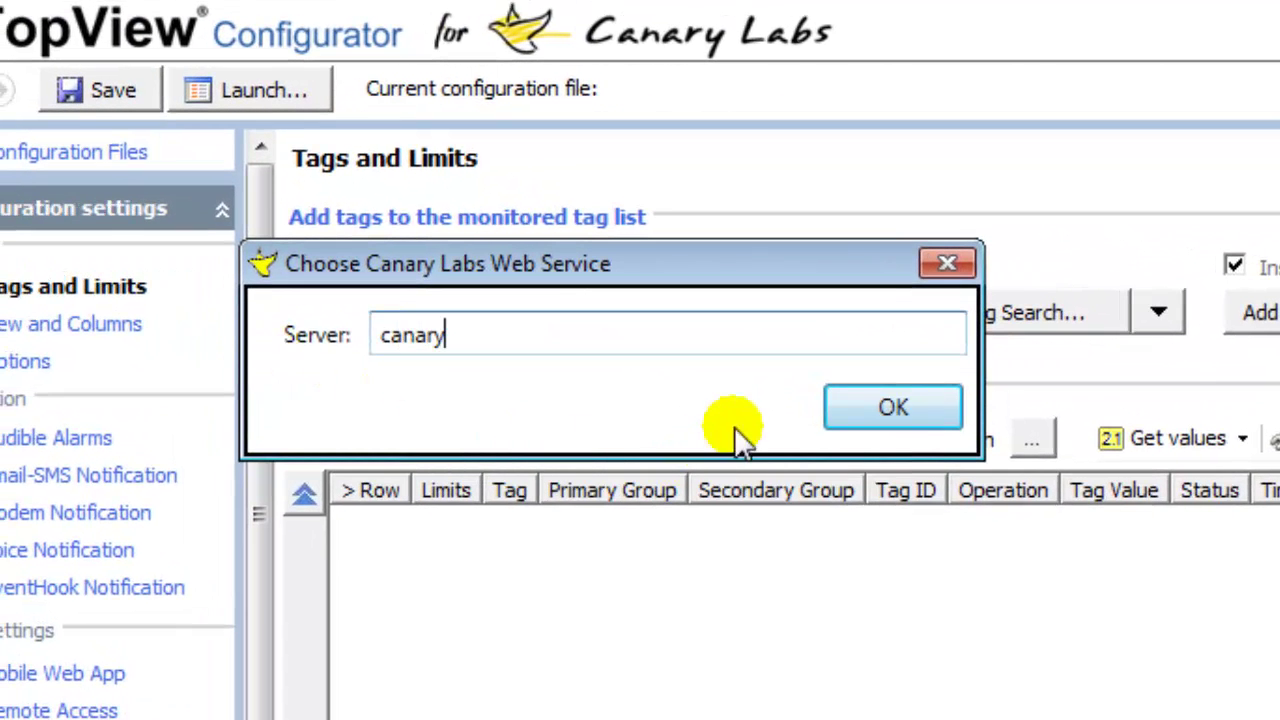
{"action": "left_click", "coordinate": [871, 406]}
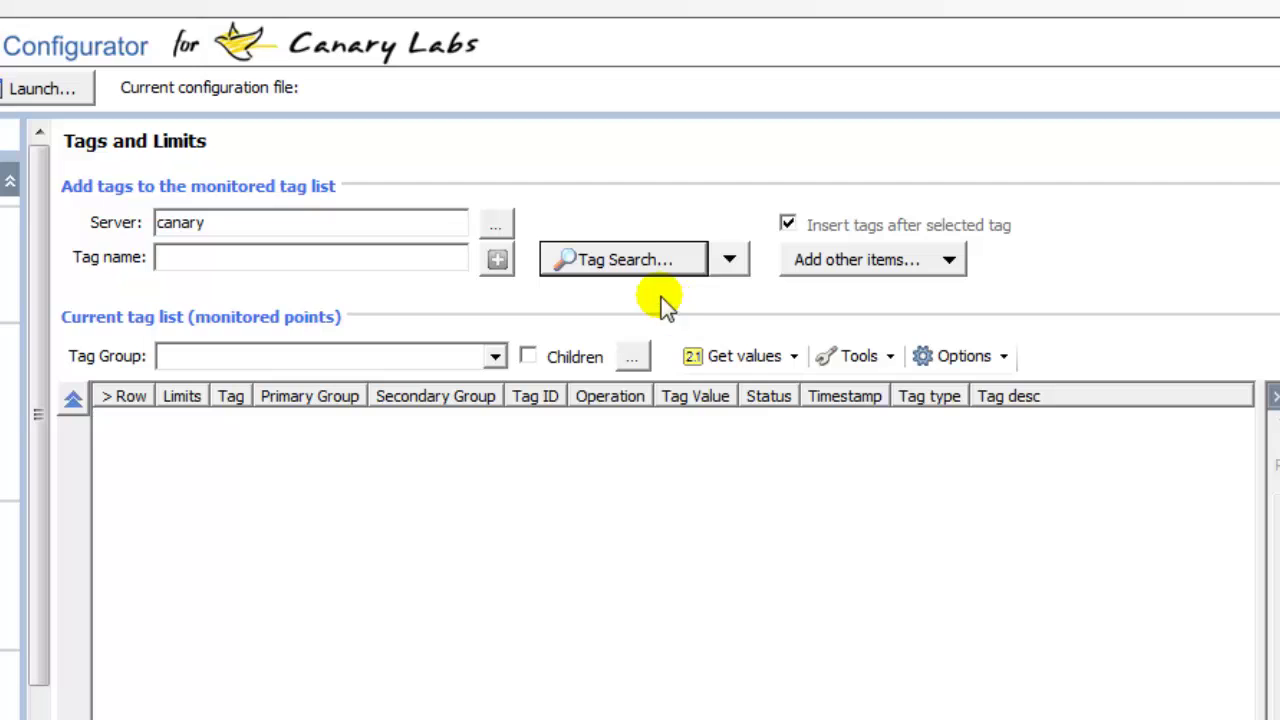
- Search the server's Sample Data node for tags and add Tag0001 through Tag0020 to the monitored tag list
{"action": "left_click", "coordinate": [625, 258]}
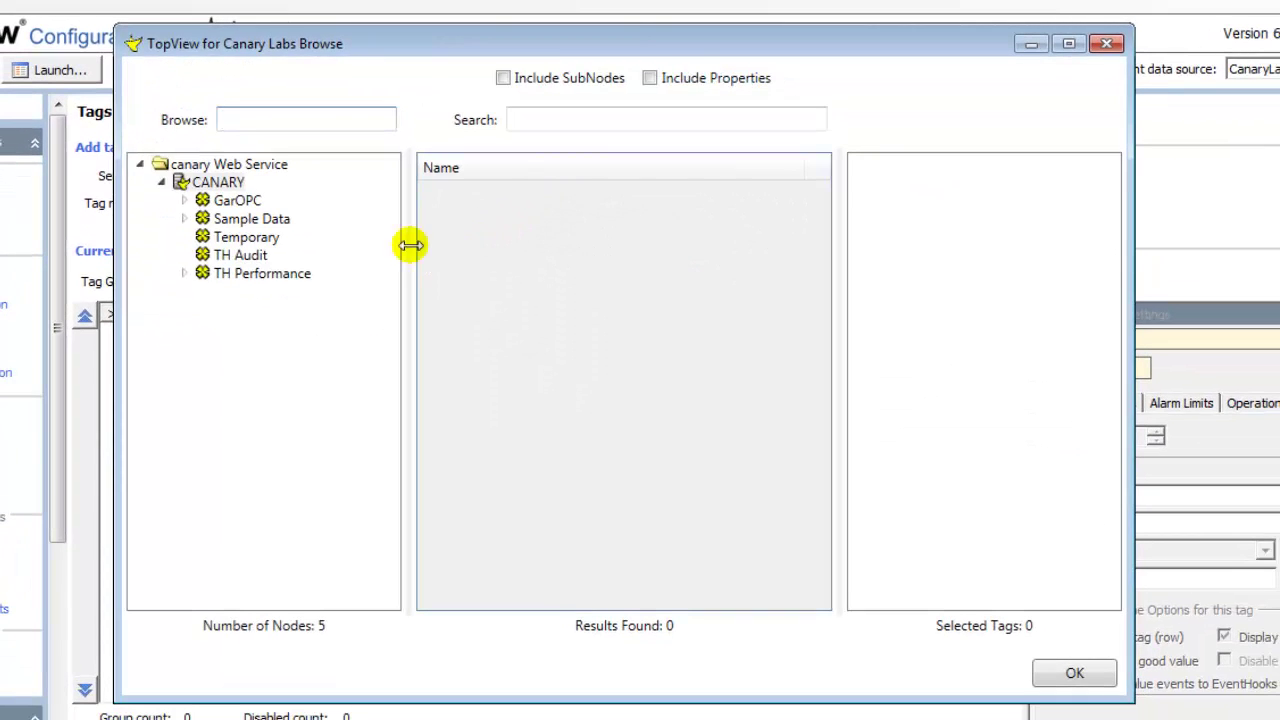
{"action": "left_click", "coordinate": [243, 222]}
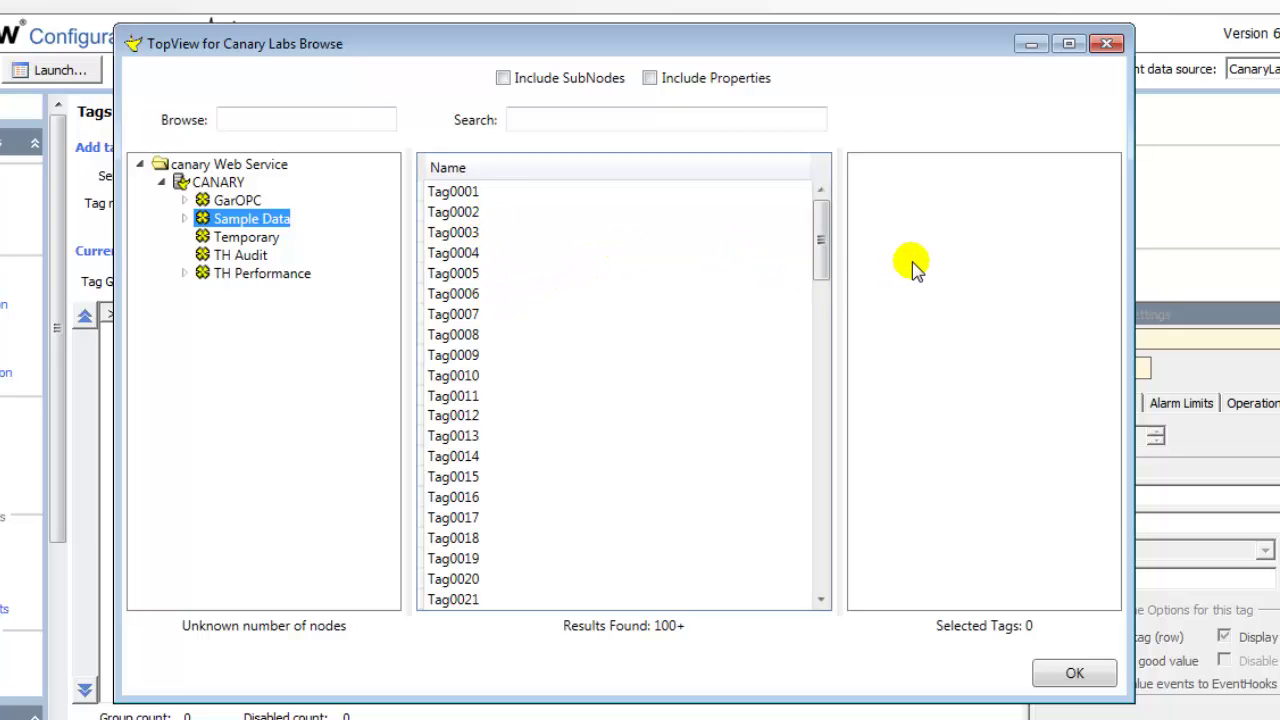
{"action": "left_click", "coordinate": [476, 193]}
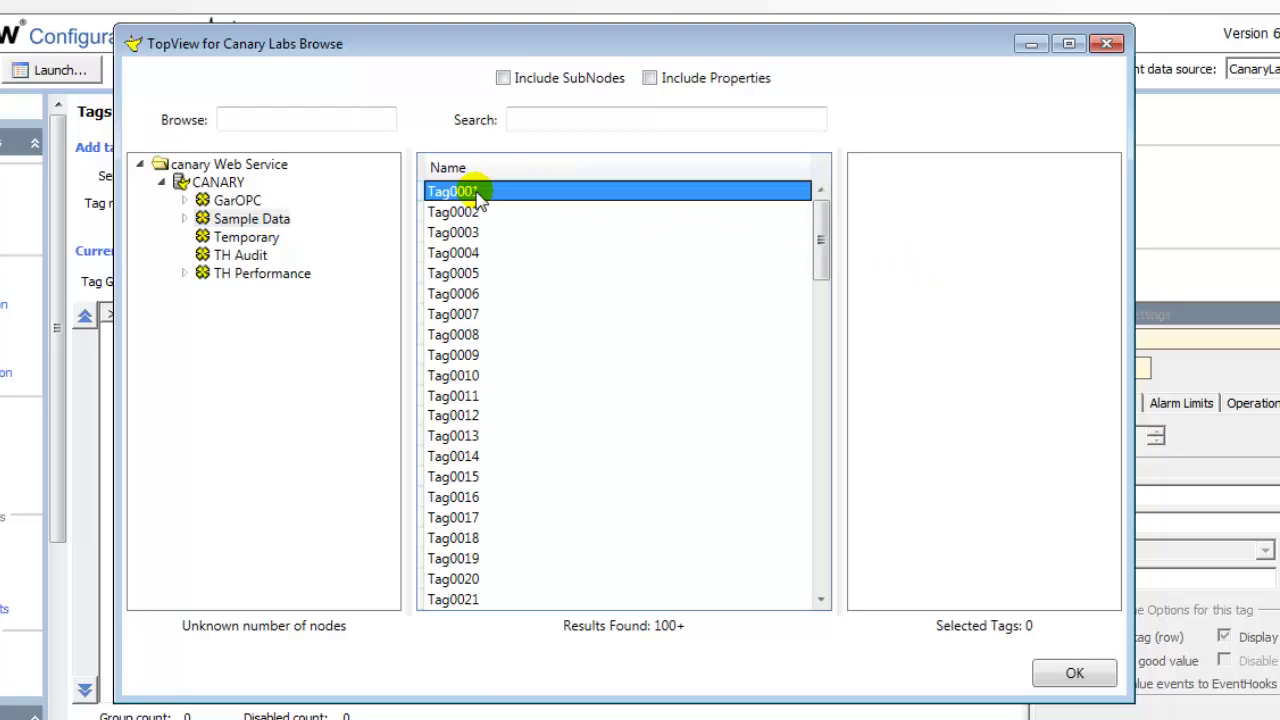
{"action": "left_click", "coordinate": [458, 578], "text": "shift"}
{"action": "left_click_drag", "start_coordinate": [502, 442], "coordinate": [922, 372]}
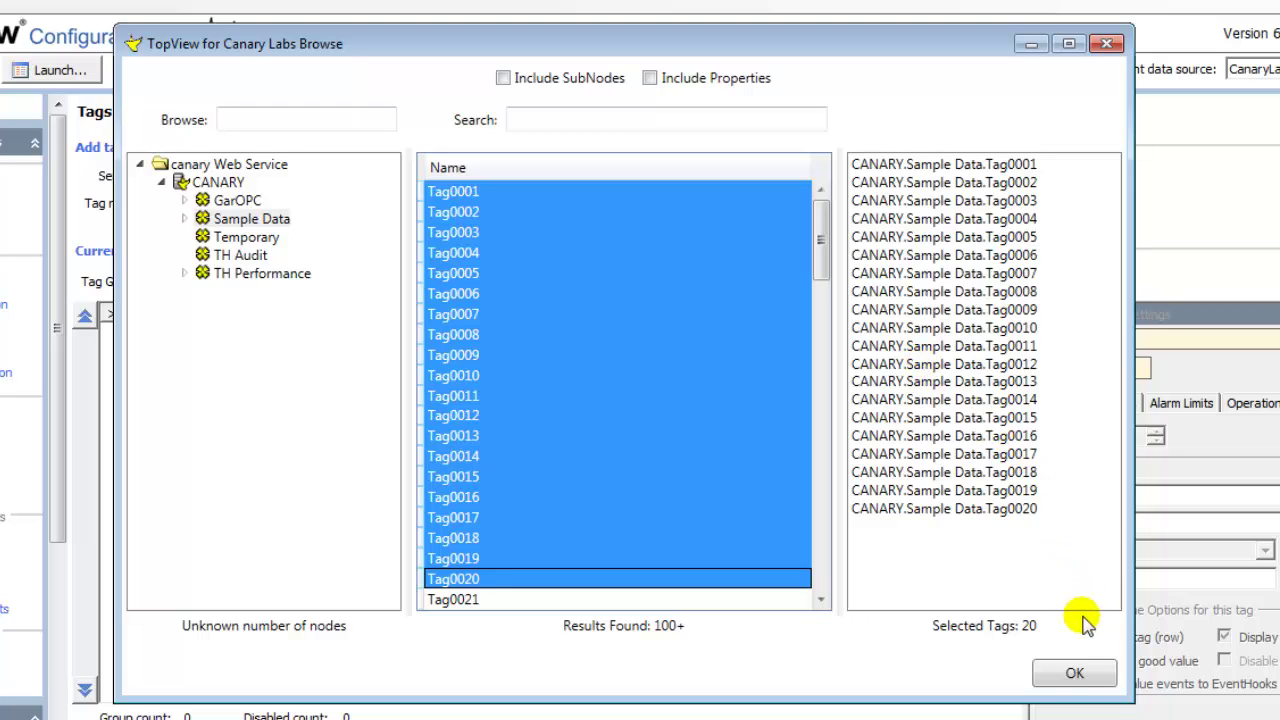
{"action": "left_click", "coordinate": [1074, 675]}
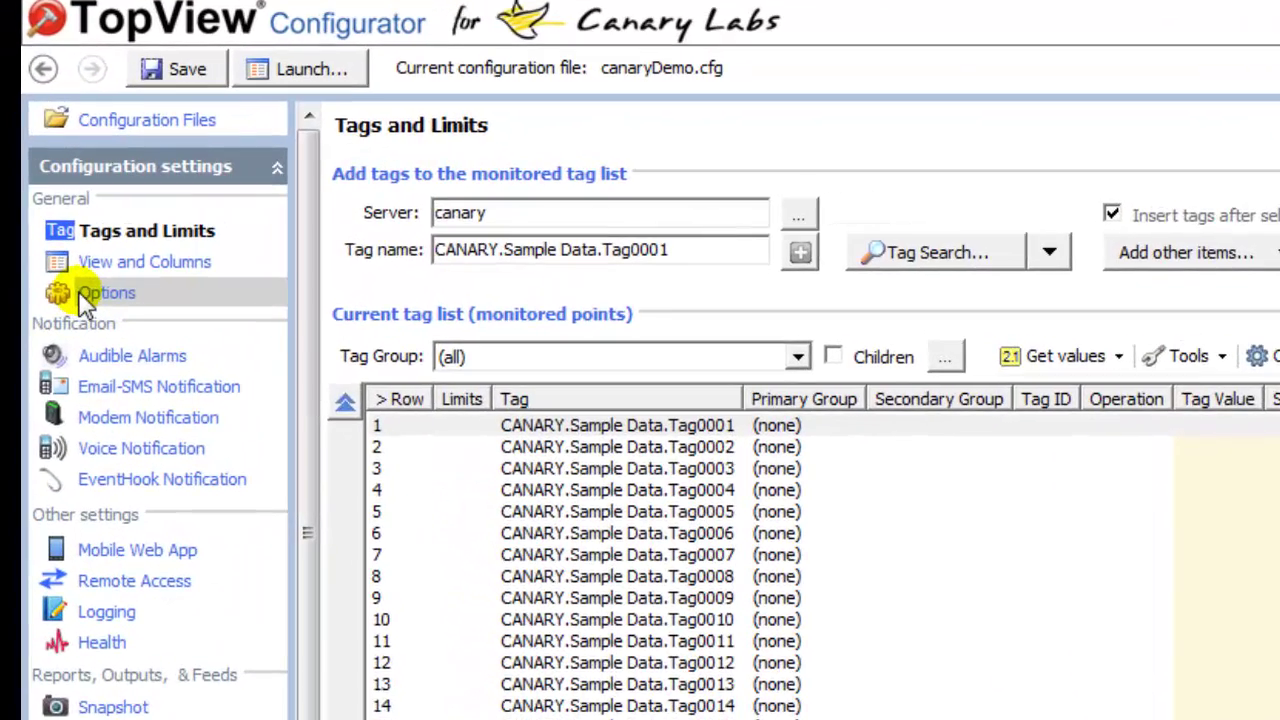
- Enable auto-restart on configuration changes in the configuration's options and save the file
{"action": "left_click", "coordinate": [80, 292]}
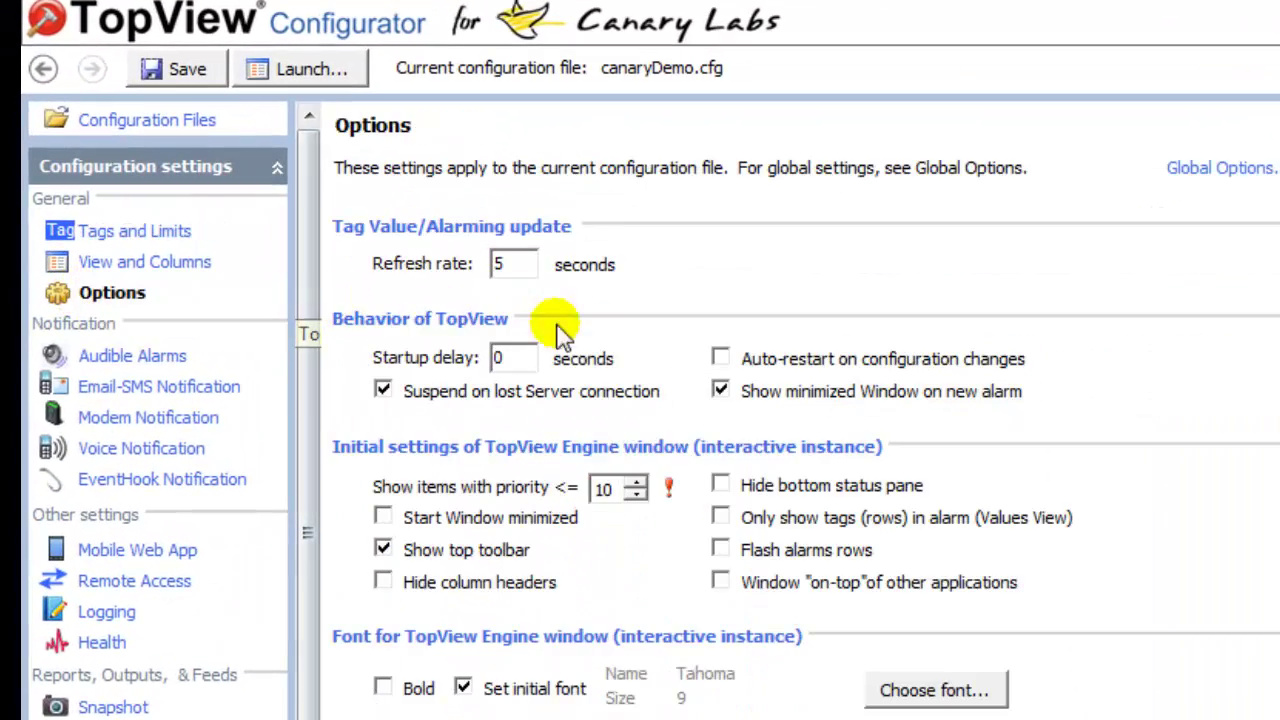
{"action": "left_click", "coordinate": [721, 358]}
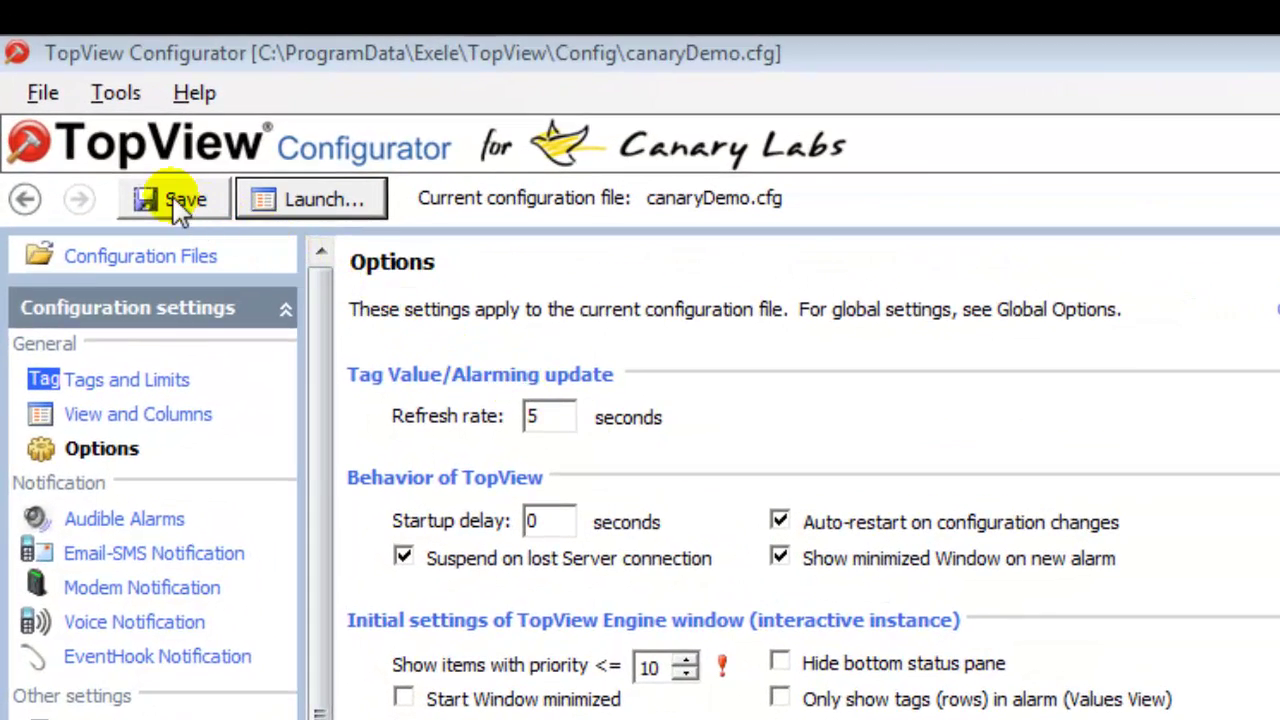
{"action": "left_click", "coordinate": [178, 205]}
- Launch the configuration in the TopView Engine to check the current tag values, and minimize the engine window
{"action": "left_click", "coordinate": [320, 206]}
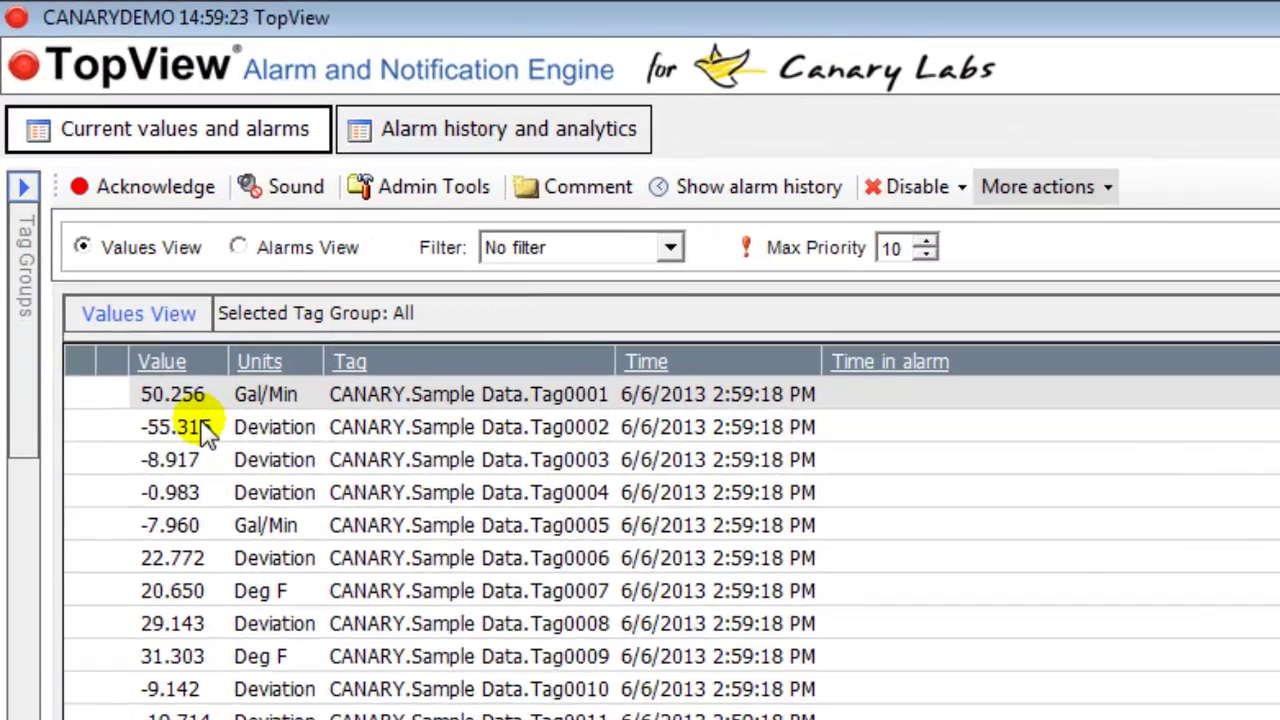
{"action": "mouse_move", "coordinate": [134, 304]}
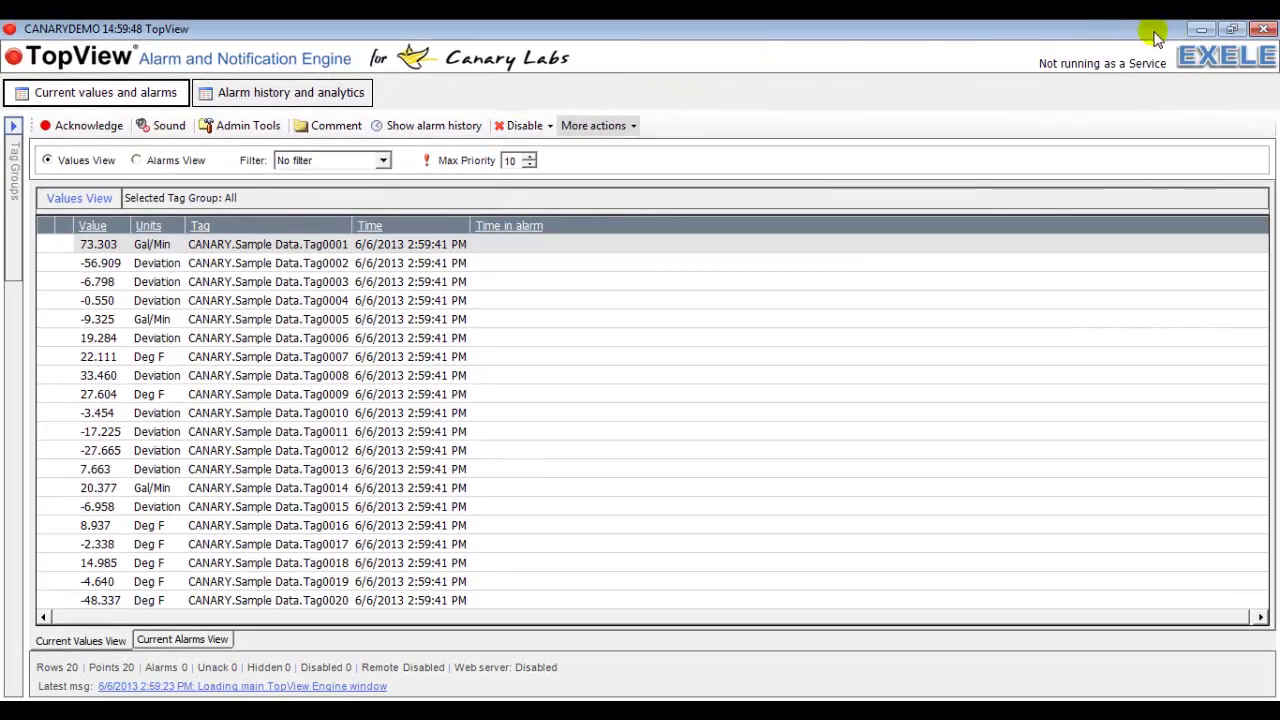
{"action": "left_click", "coordinate": [1201, 29]}
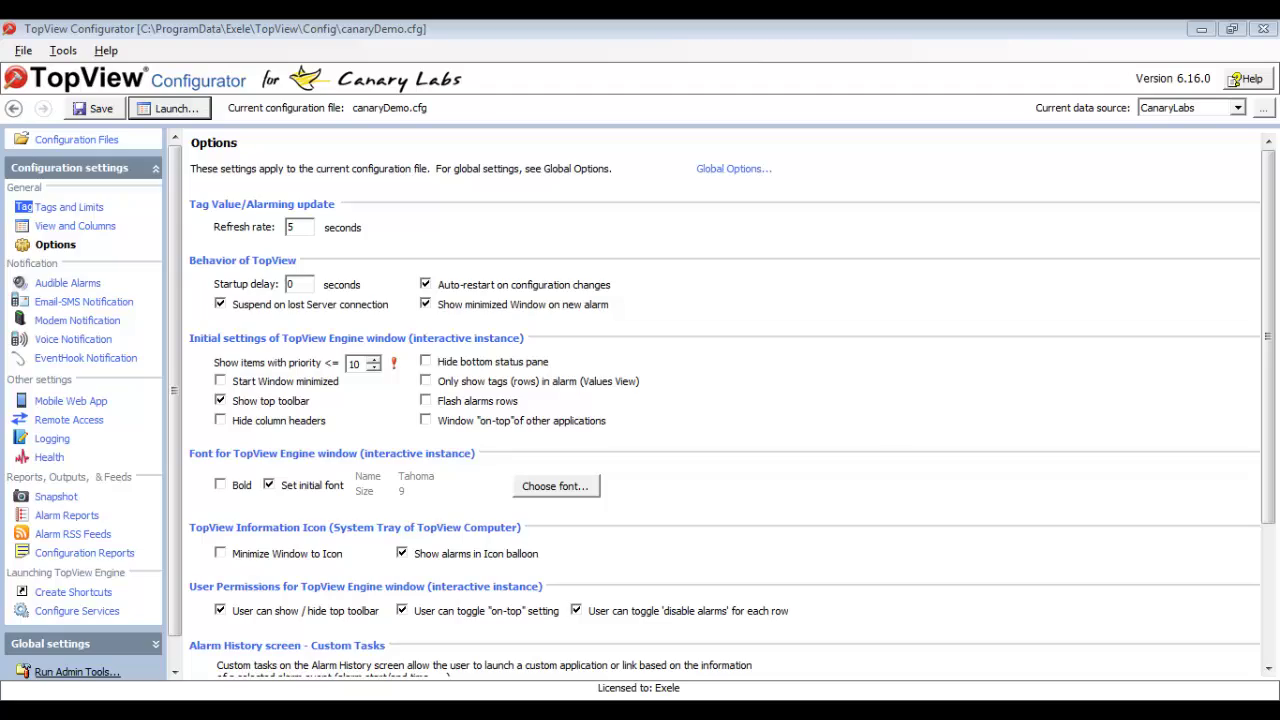
- Set the operation for CANARY.Sample Data.Tag0001 in Tags and Limits to MUL 60
{"action": "left_click", "coordinate": [75, 207]}
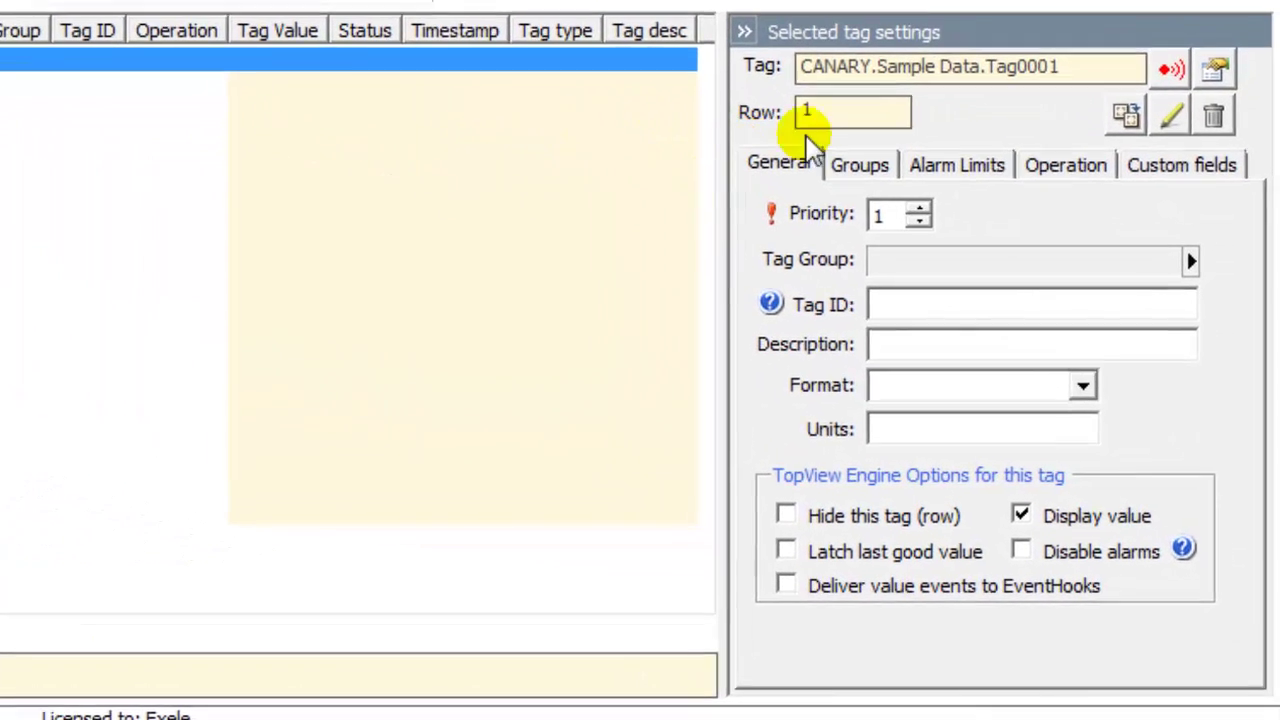
{"action": "left_click", "coordinate": [1060, 166]}
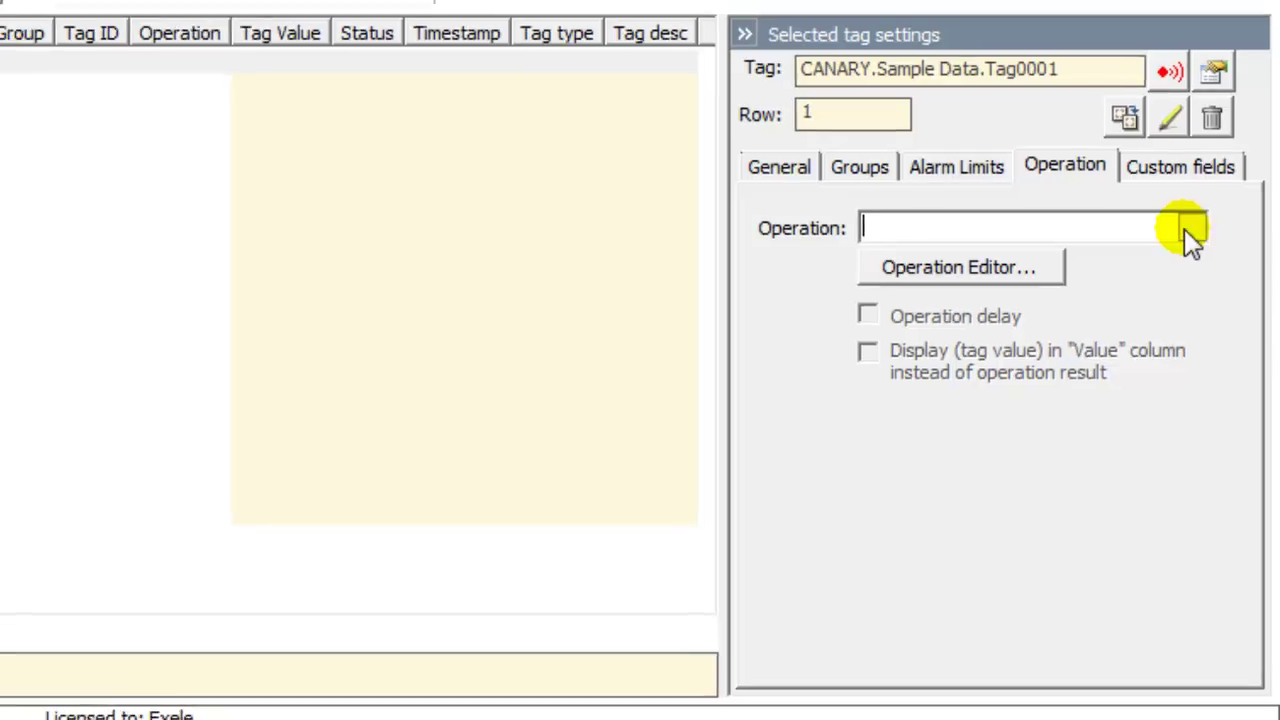
{"action": "left_click", "coordinate": [1190, 221]}
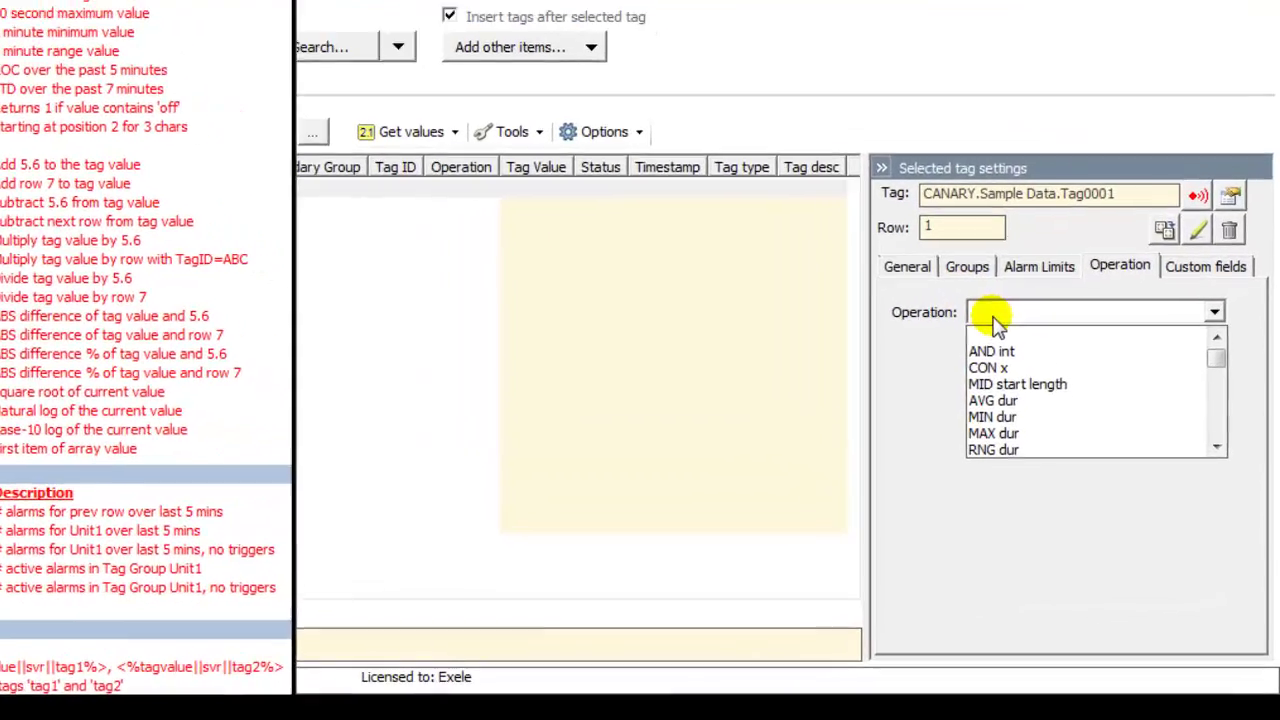
{"action": "left_click", "coordinate": [1060, 417]}
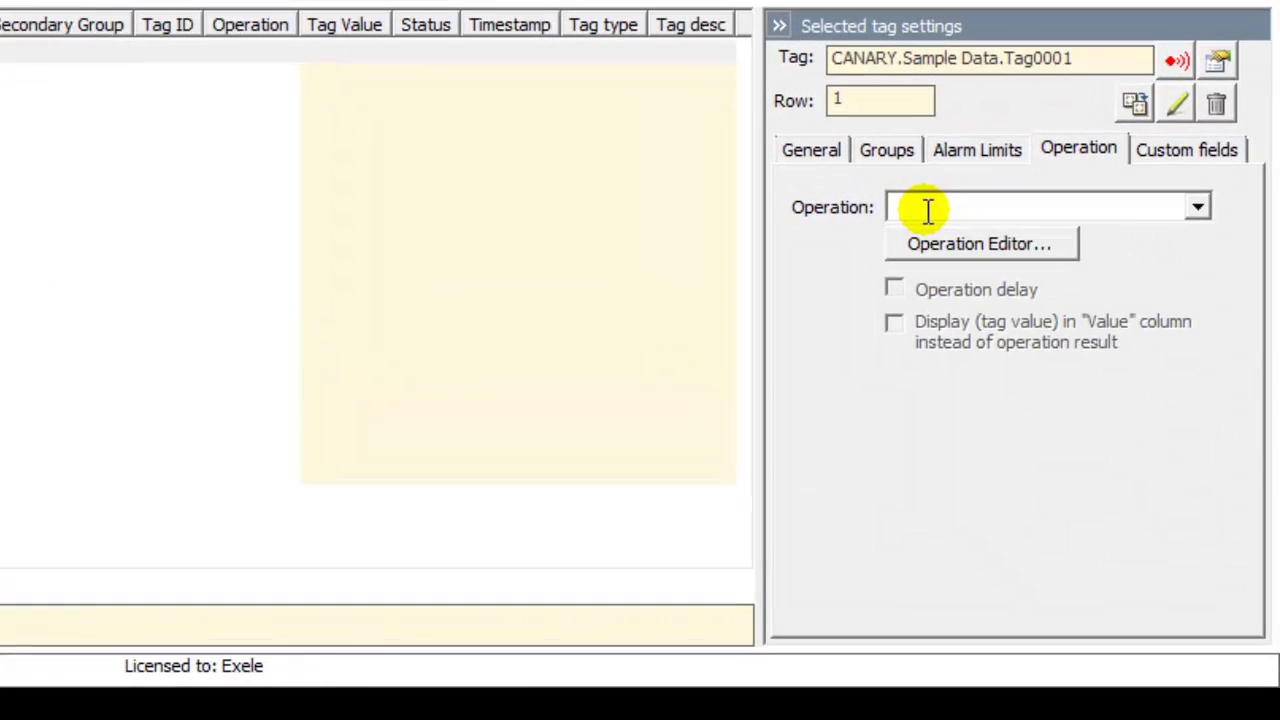
{"action": "type", "text": "MUL 60"}
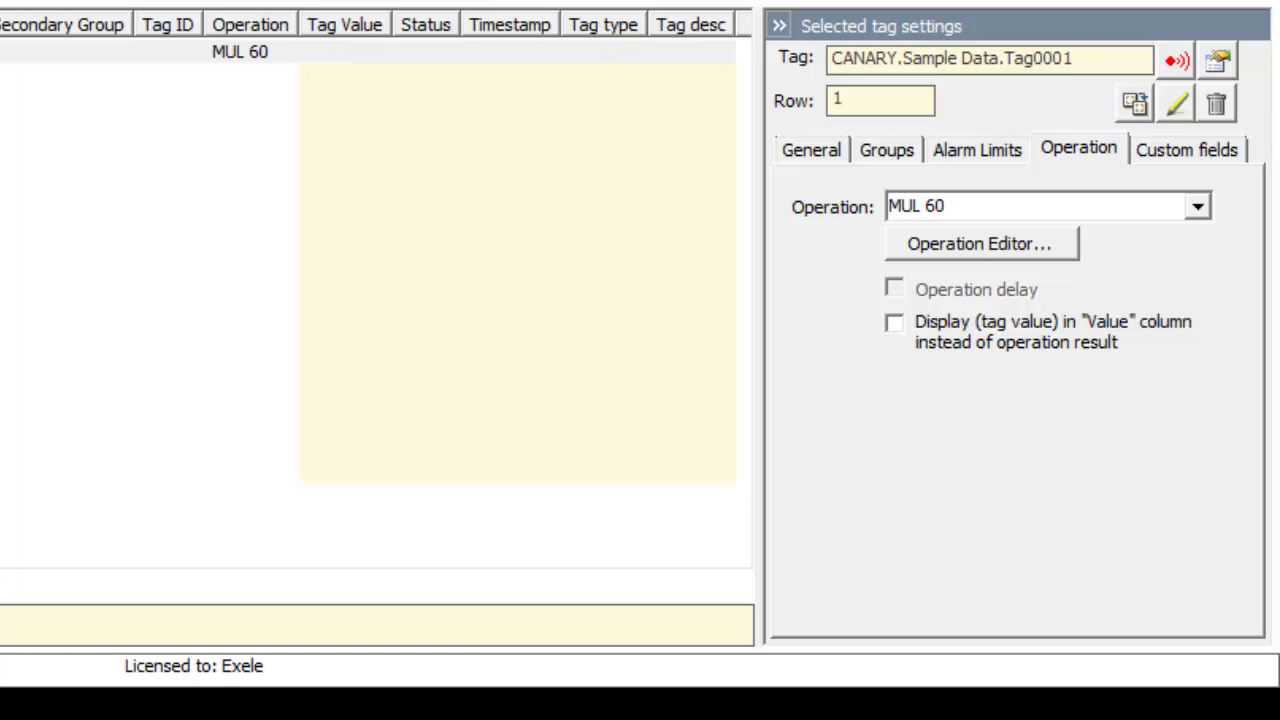
- Set the units of Tag0001 to Gal/Hr, save the configuration and check the tag's value in the TopView Engine
{"action": "left_click", "coordinate": [823, 152]}
{"action": "left_click", "coordinate": [921, 395]}
{"action": "type", "text": "Gal/Hr"}
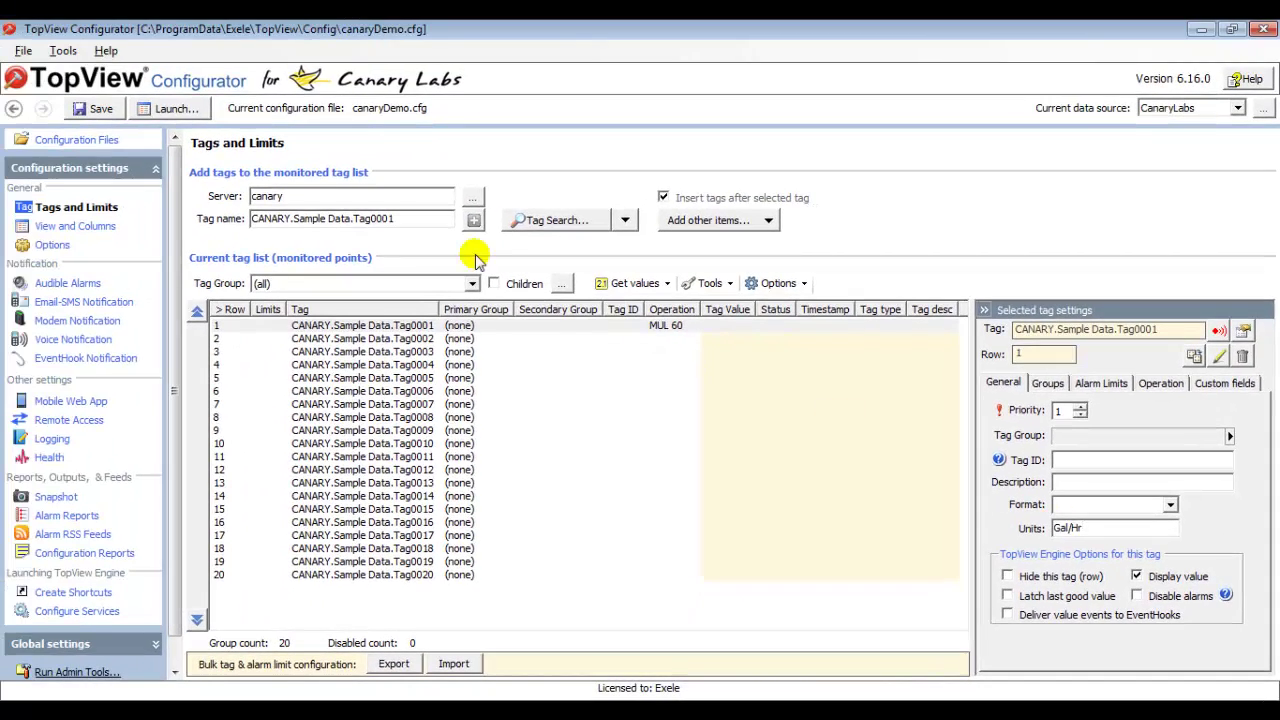
{"action": "left_click", "coordinate": [104, 112]}
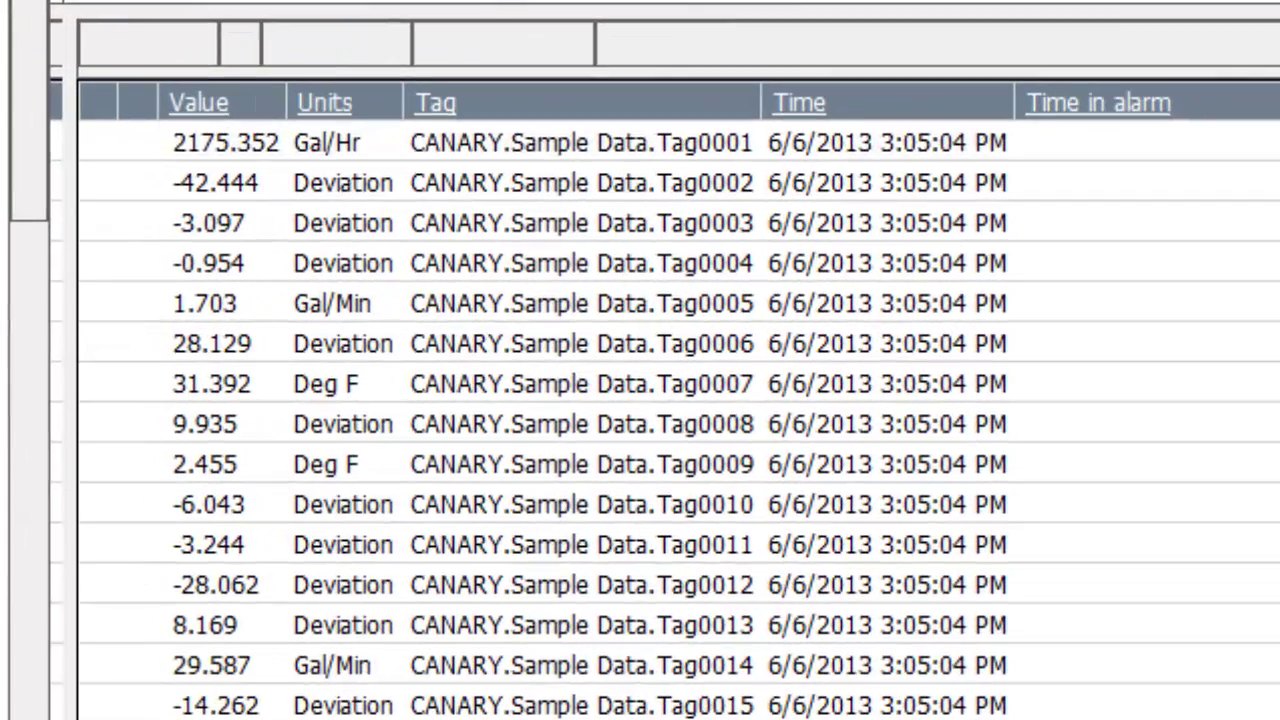
{"action": "mouse_move", "coordinate": [216, 142]}
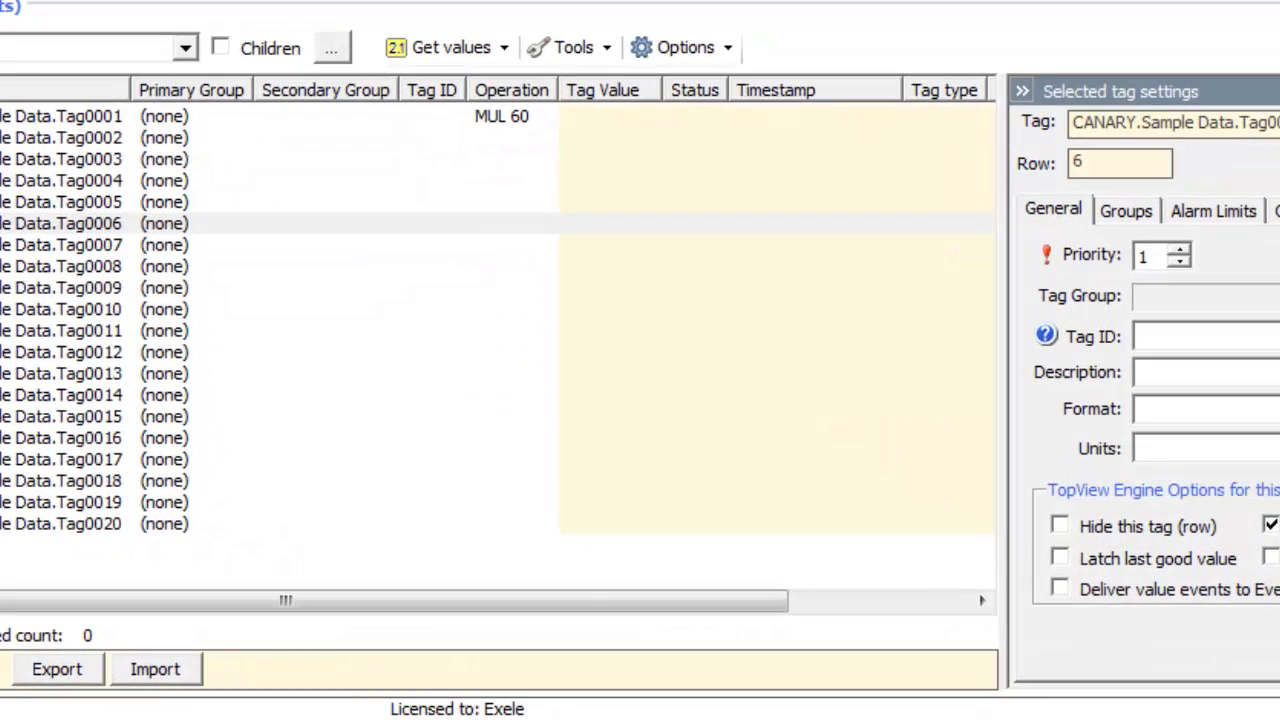
- Retrieve the current tag values for all displayed tags in the monitored list
{"action": "left_click", "coordinate": [476, 57]}
{"action": "left_click", "coordinate": [476, 52]}
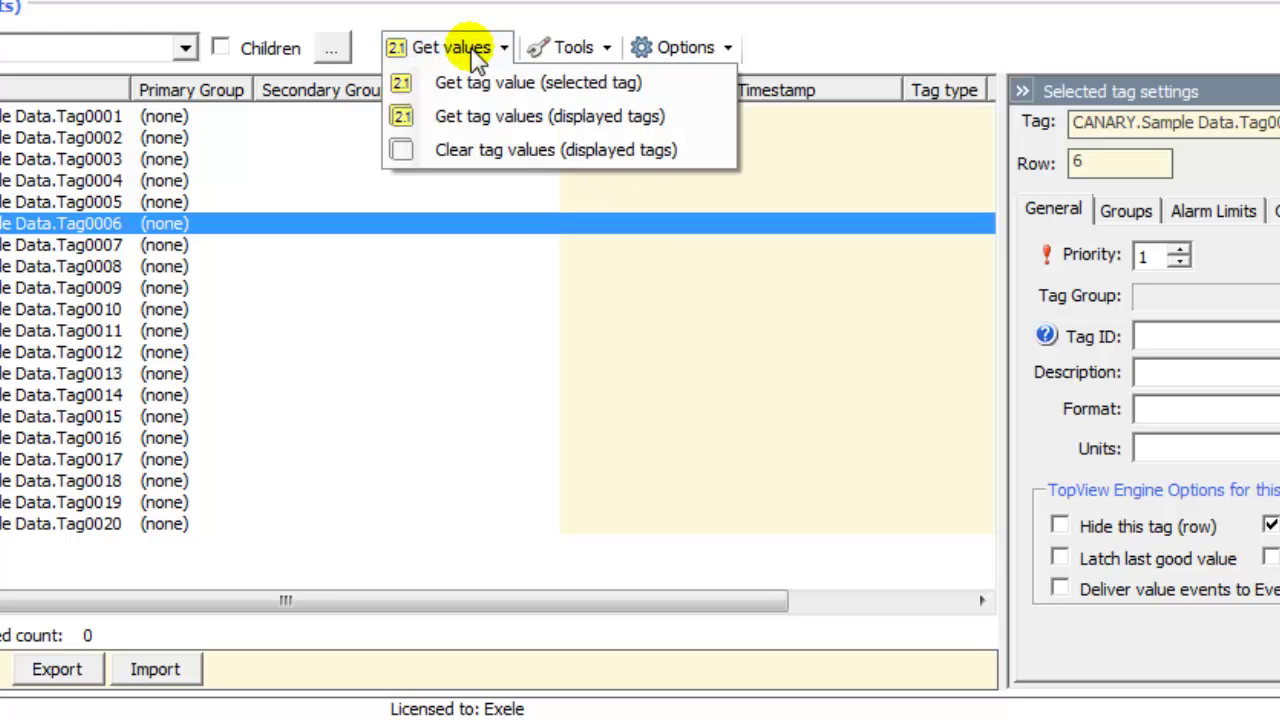
{"action": "left_click", "coordinate": [471, 114]}
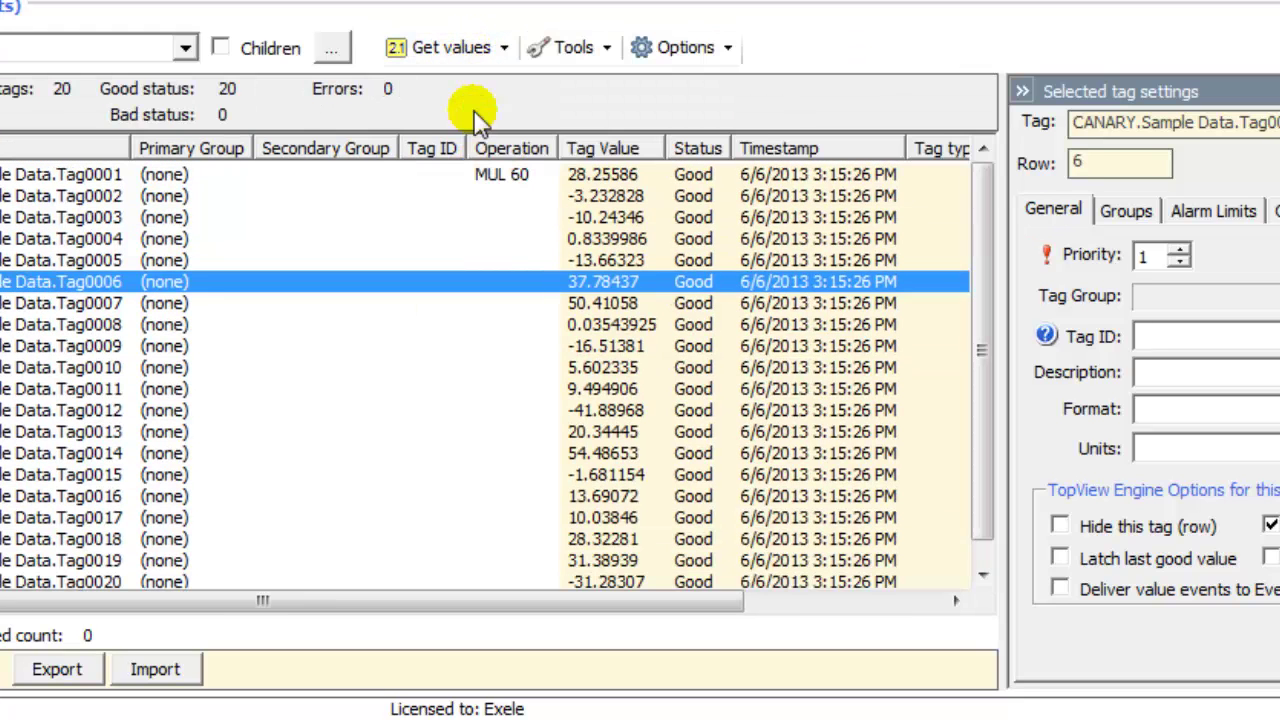
- Inspect the details of Tag0001 and Tag0006 in the monitored tag list
{"action": "left_click", "coordinate": [235, 175]}
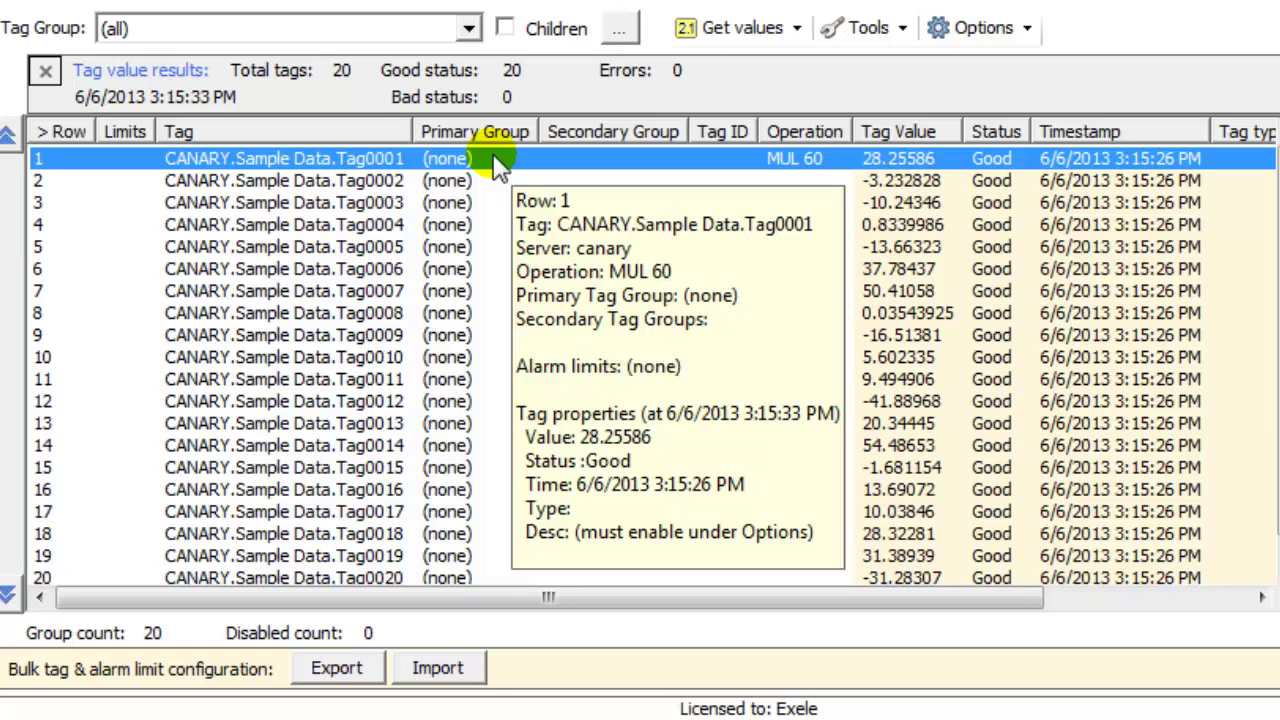
{"action": "left_click", "coordinate": [448, 268]}
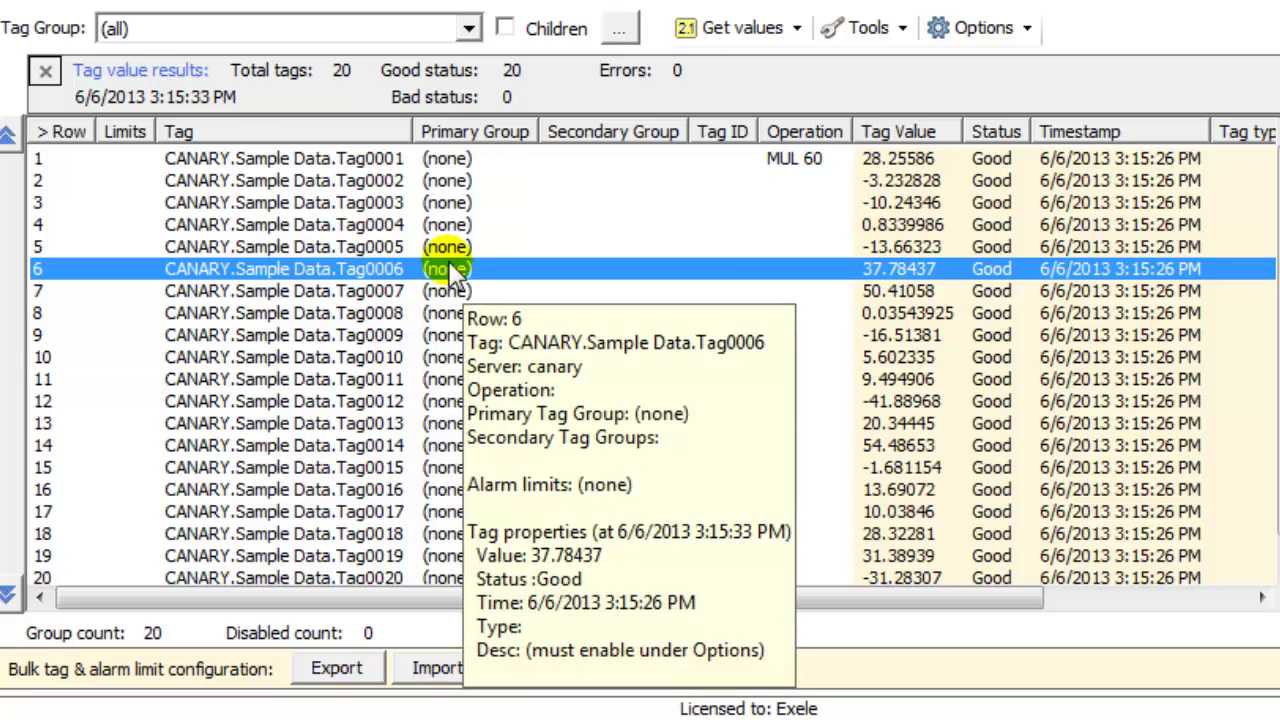
{"action": "left_click", "coordinate": [450, 160]}
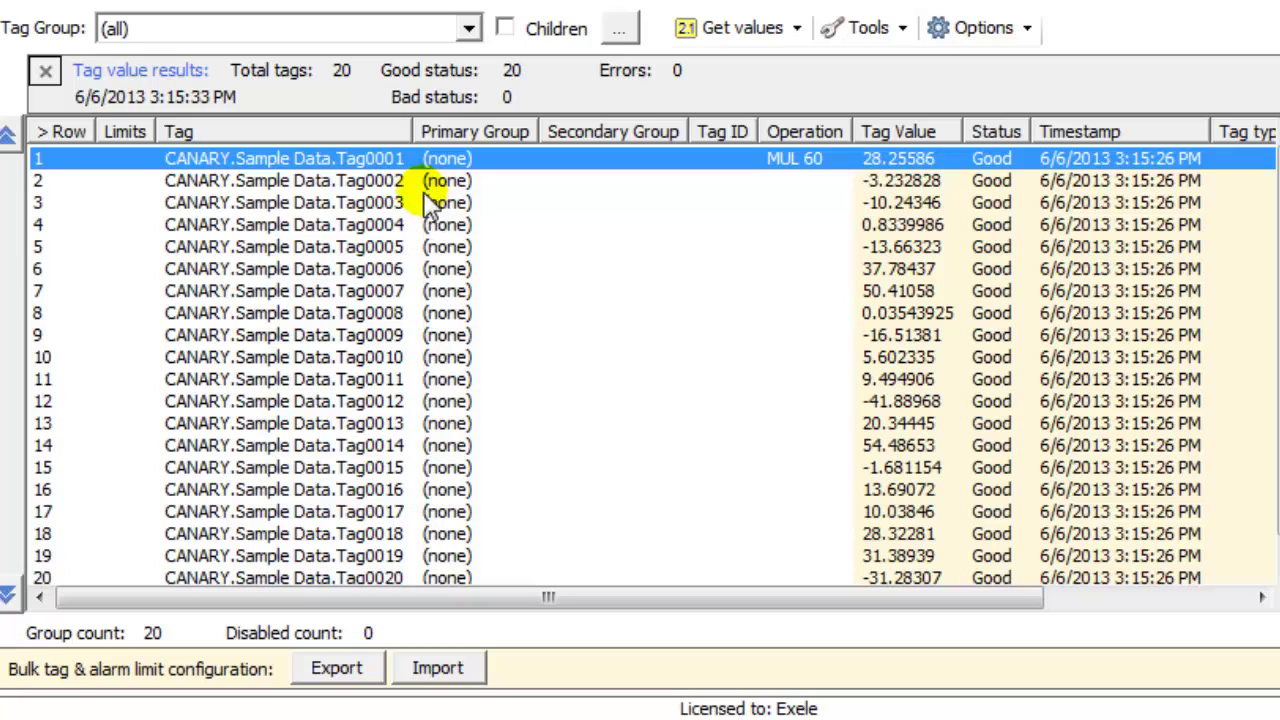
{"action": "left_click", "coordinate": [410, 266]}
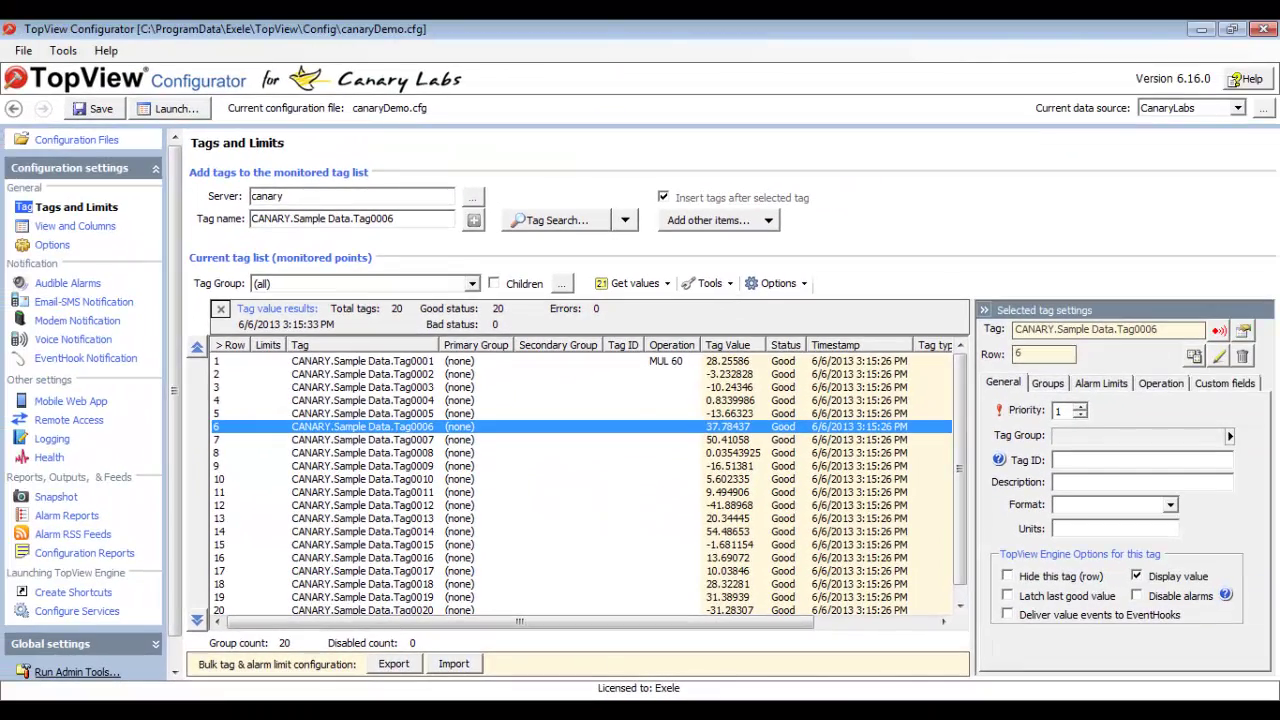
- Select Tag0001 and display its alarm limits in the selected tag settings
{"action": "left_click", "coordinate": [362, 360]}
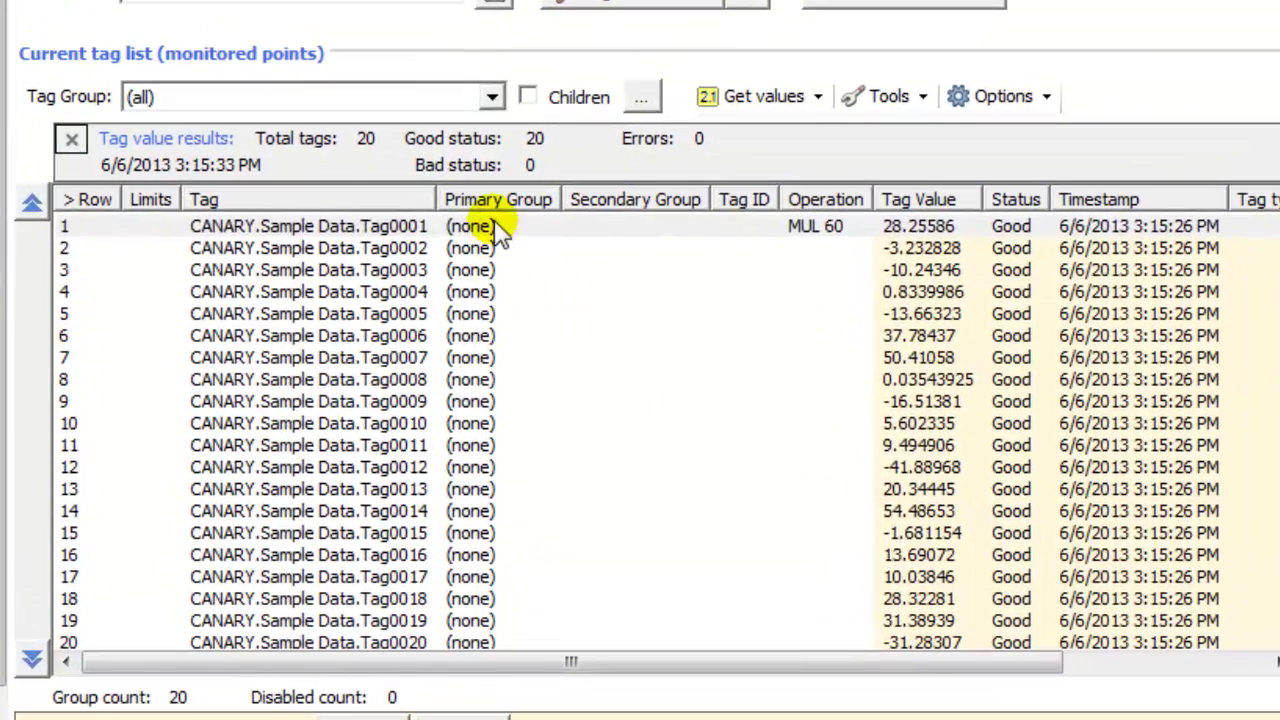
{"action": "right_click", "coordinate": [476, 361]}
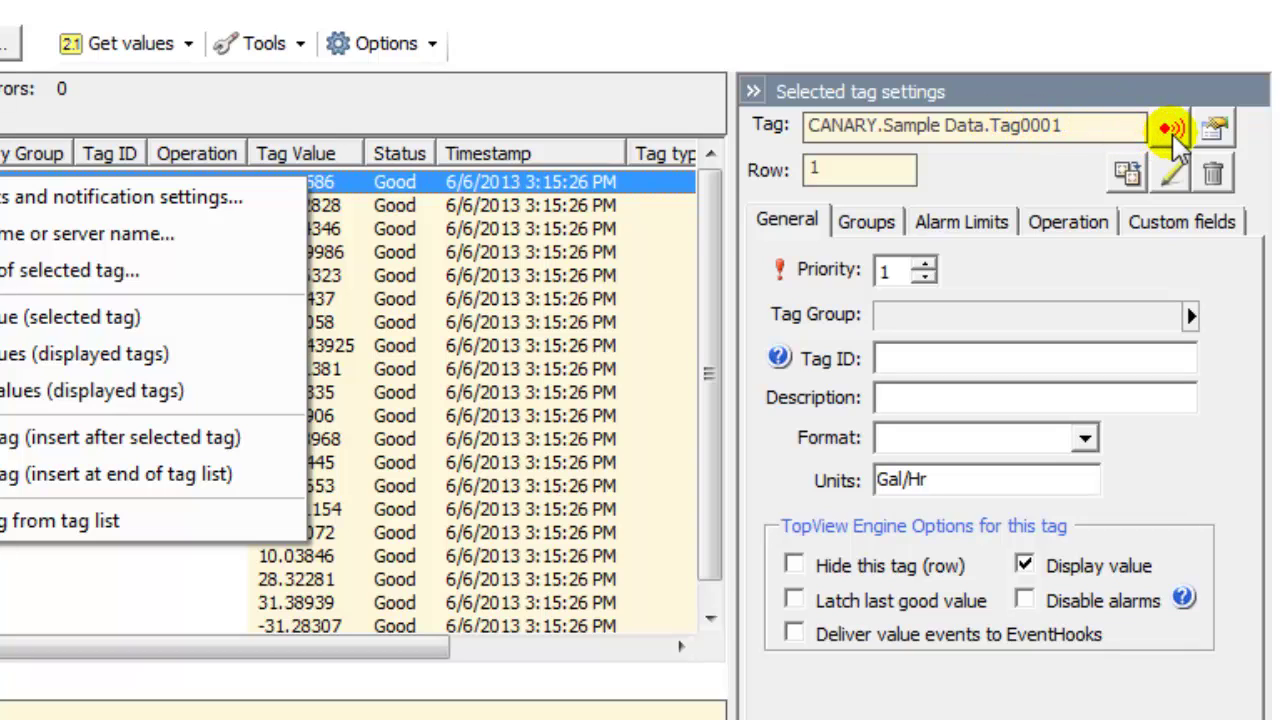
{"action": "left_click", "coordinate": [945, 228]}
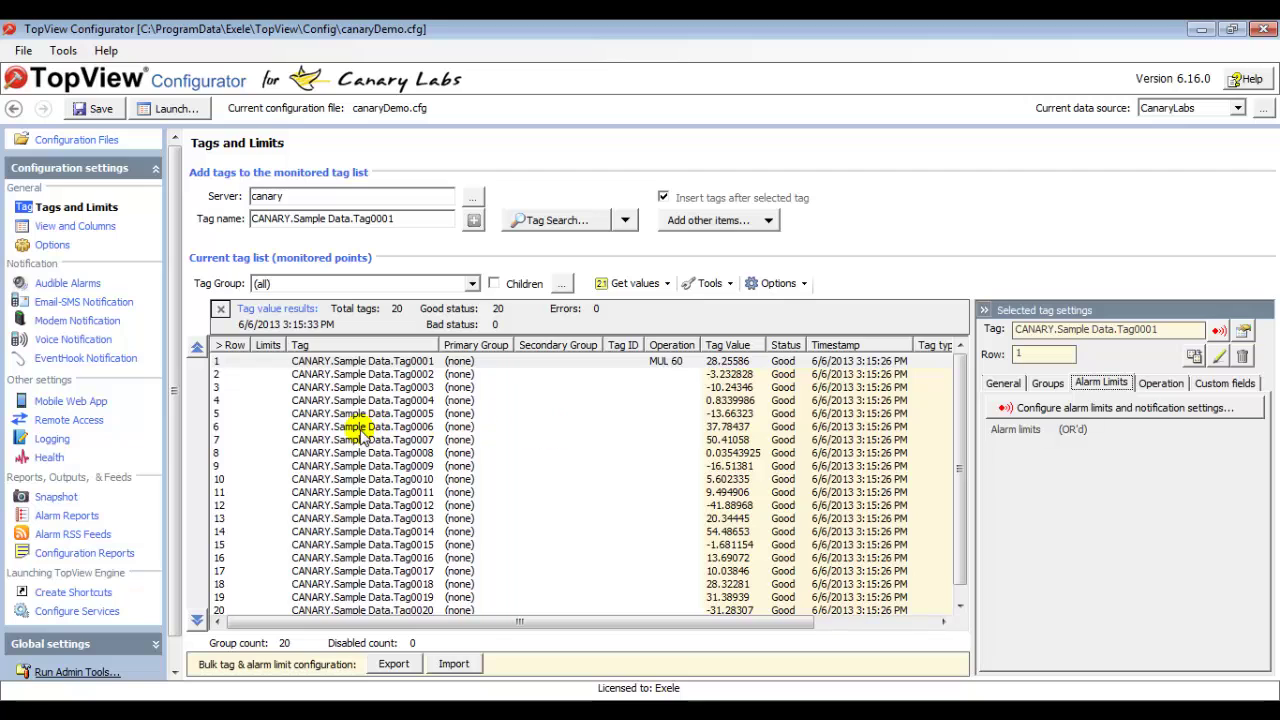
- Open the alarm limits and notification settings for Tag0006, keeping it as the current tag
{"action": "left_click", "coordinate": [361, 431]}
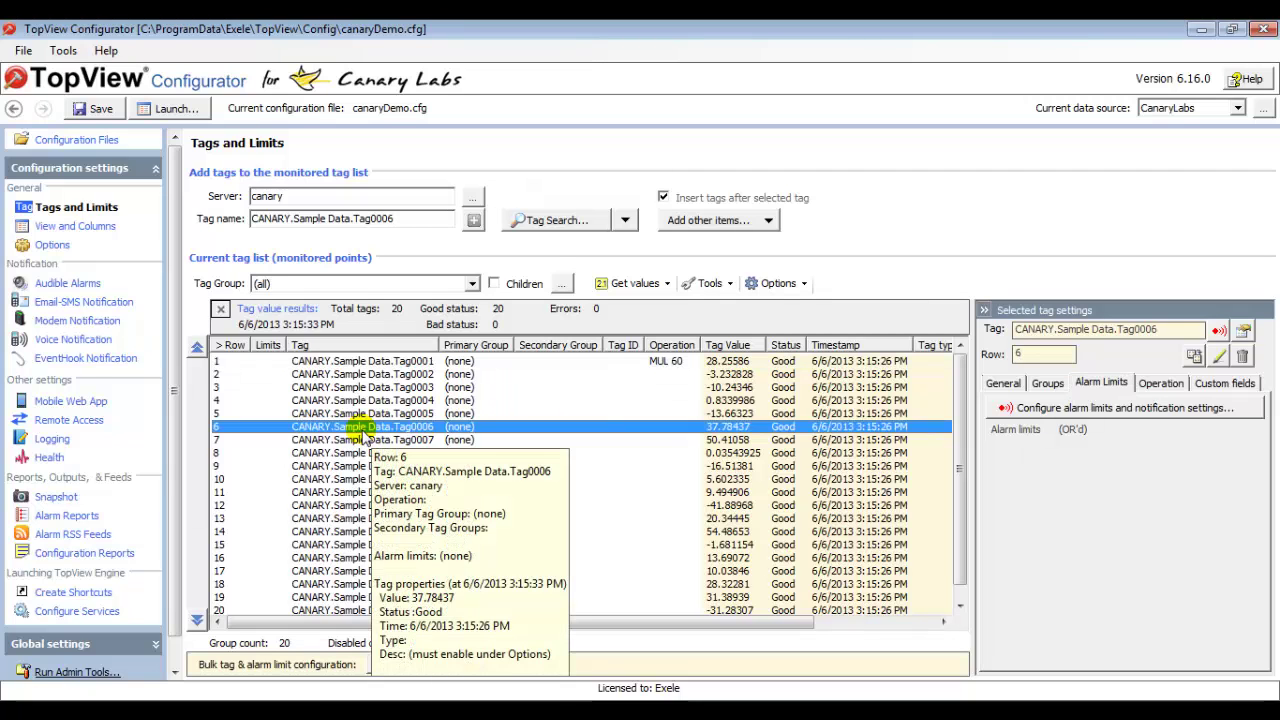
{"action": "double_click", "coordinate": [361, 431]}
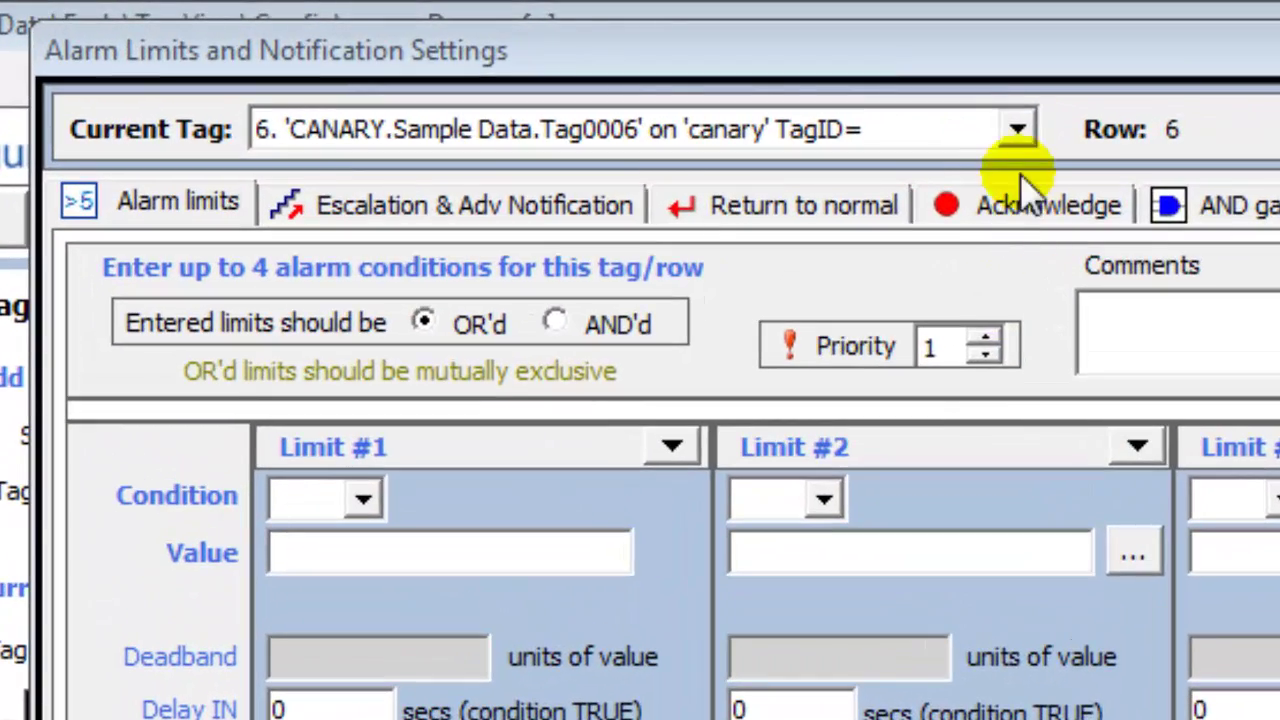
{"action": "left_click", "coordinate": [1017, 130]}
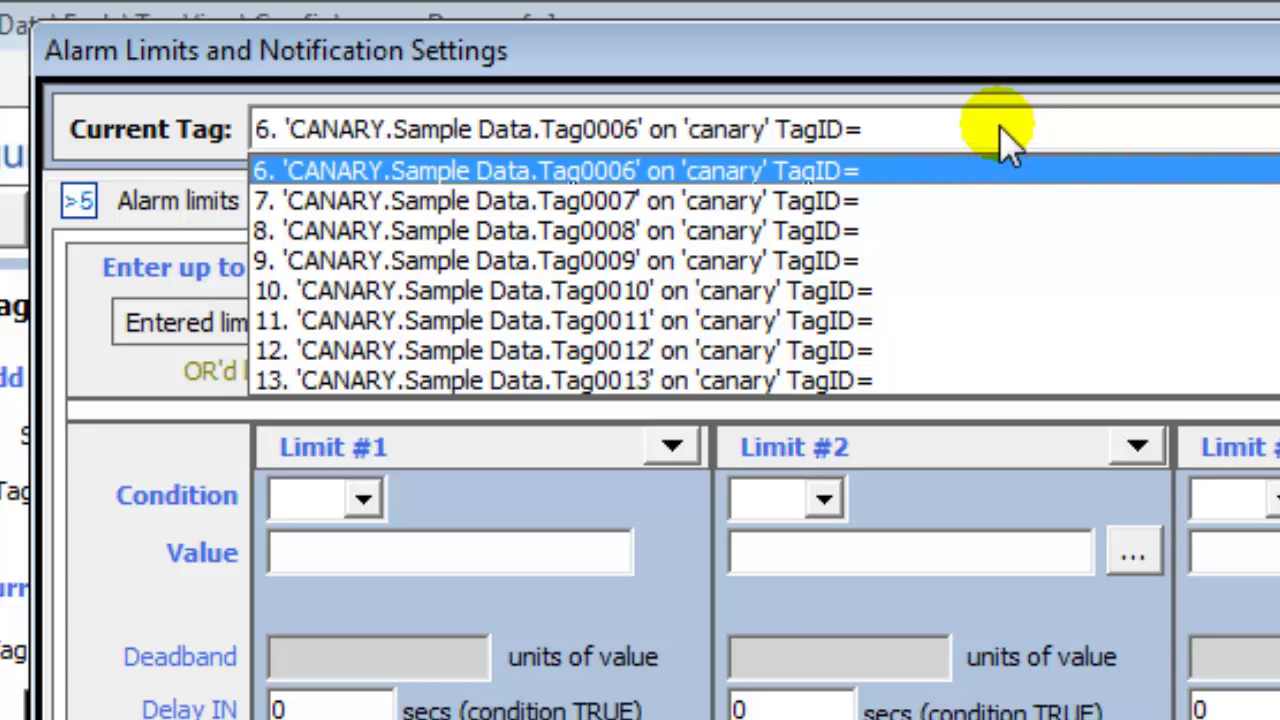
{"action": "left_click", "coordinate": [714, 176]}
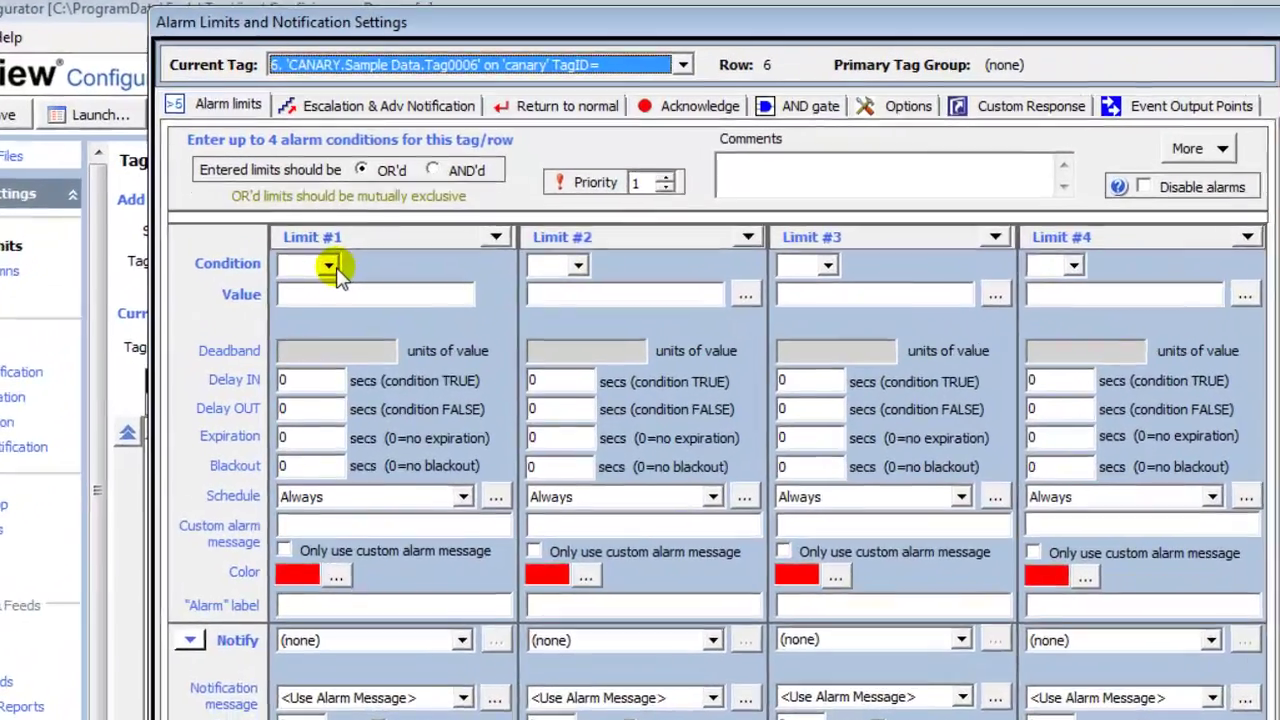
- Set Limit #1 of Tag0006 to alarm when the value is greater than 20
{"action": "left_click", "coordinate": [330, 267]}
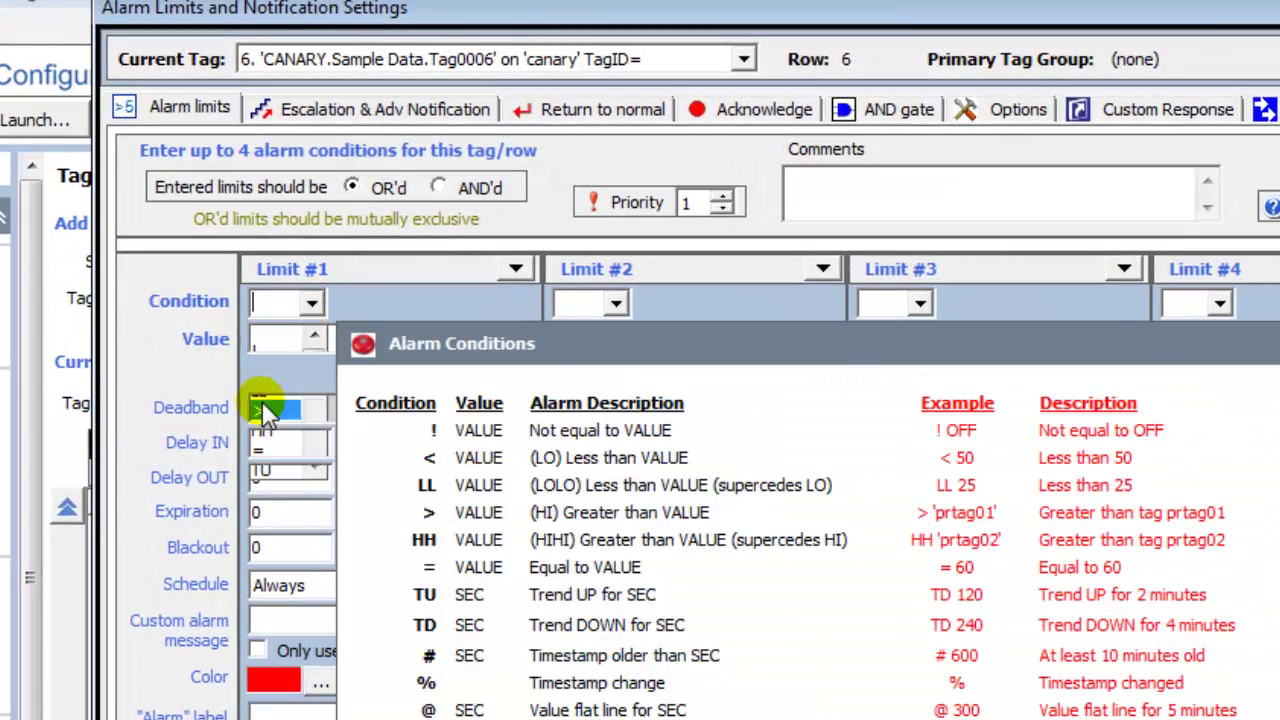
{"action": "left_click", "coordinate": [263, 407]}
{"action": "left_click", "coordinate": [318, 338]}
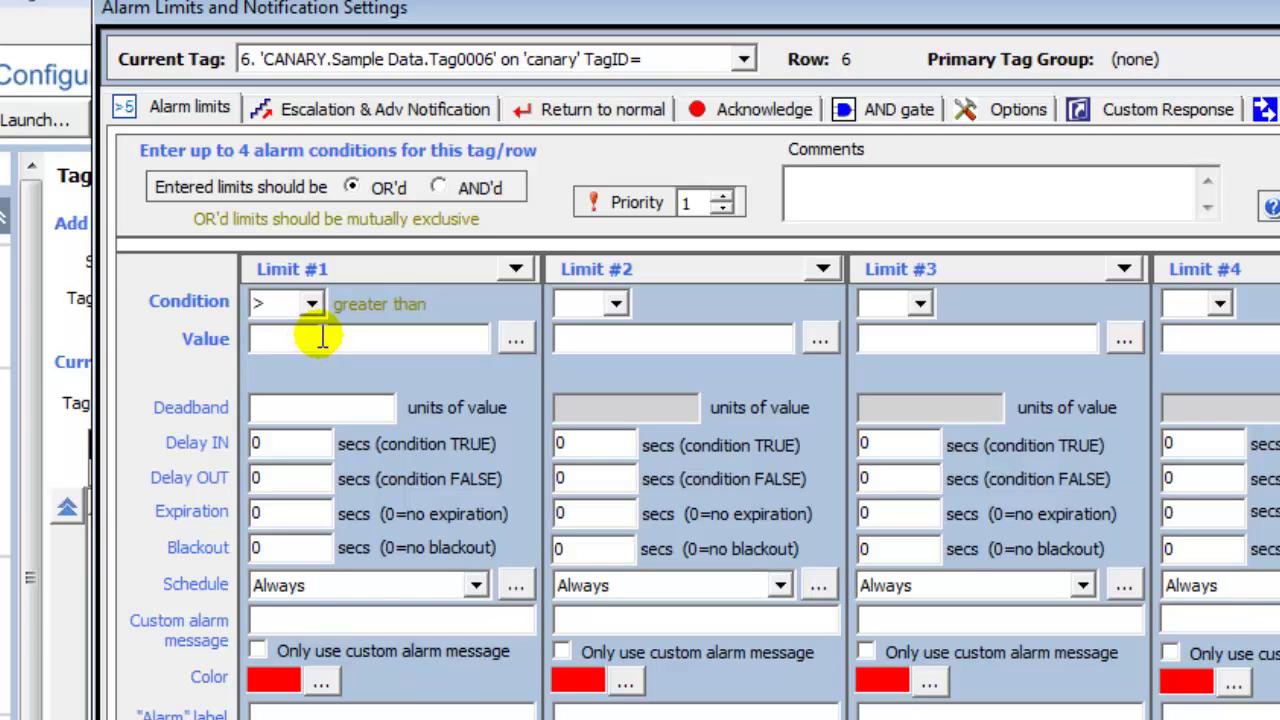
{"action": "type", "text": "20"}
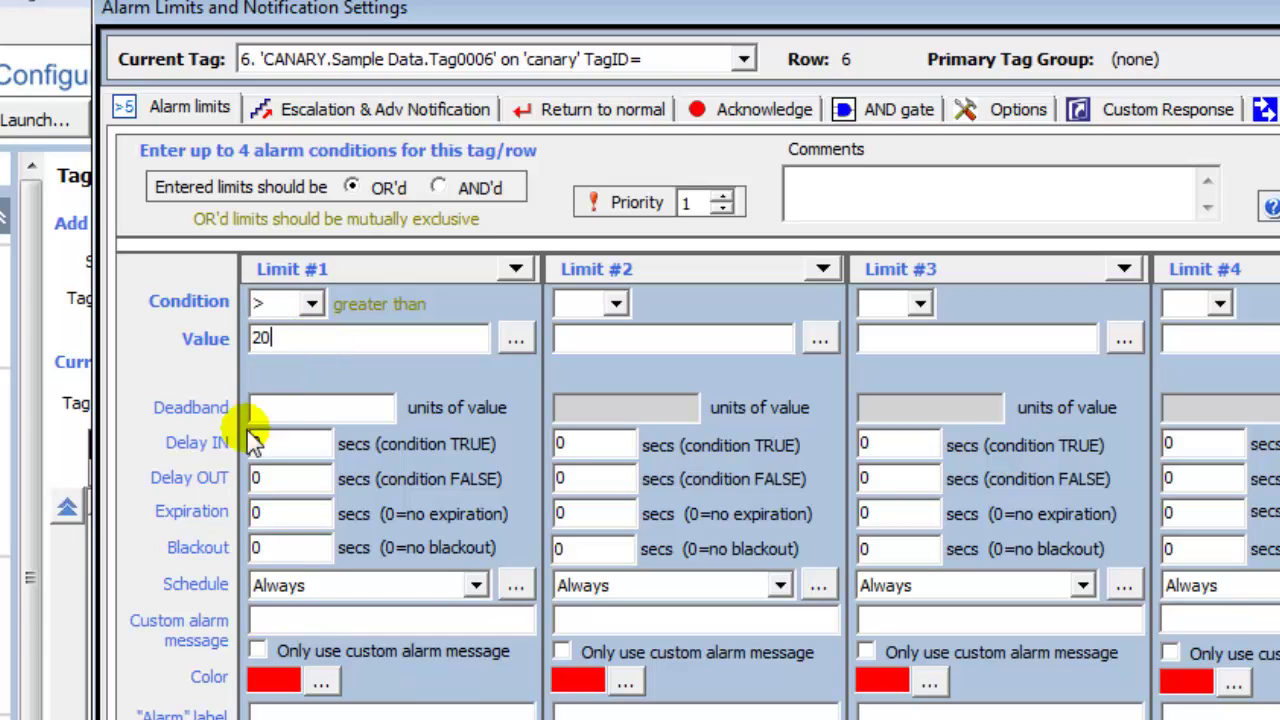
- Give Tag0006's Limit #1 the custom-only alarm message "The deviation is too large" and apply the settings
{"action": "left_click", "coordinate": [281, 625]}
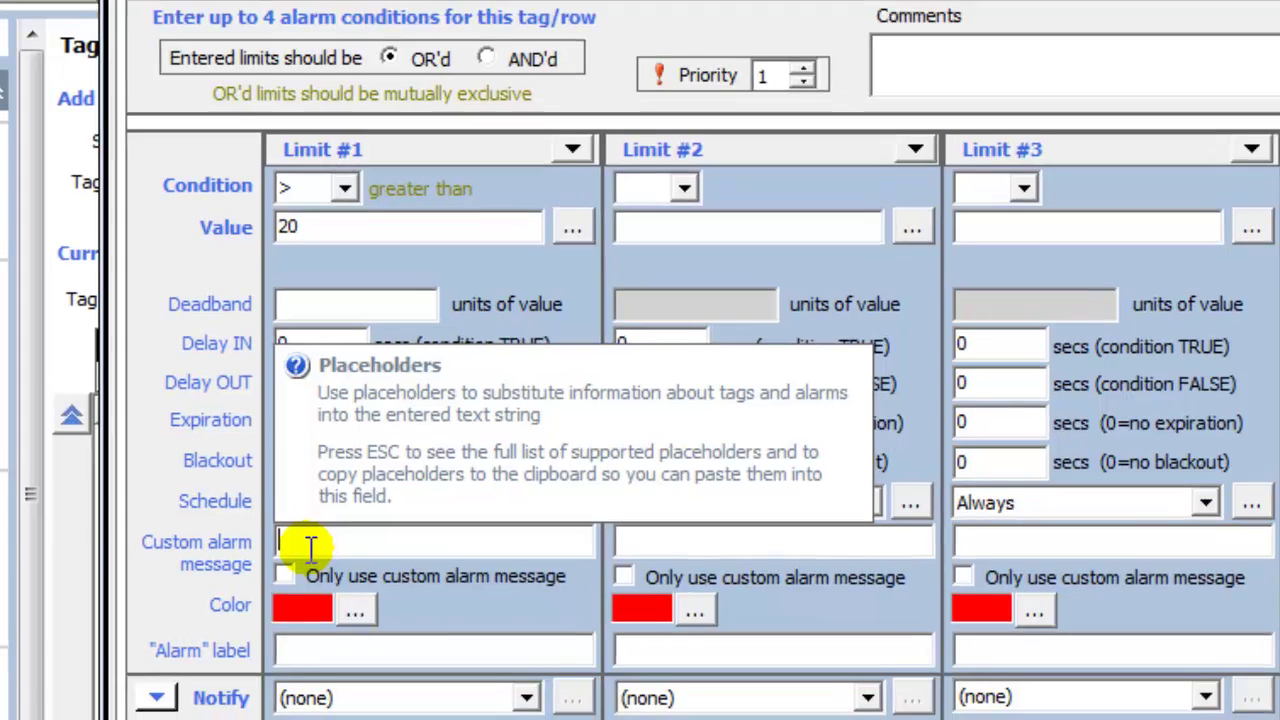
{"action": "type", "text": "The"}
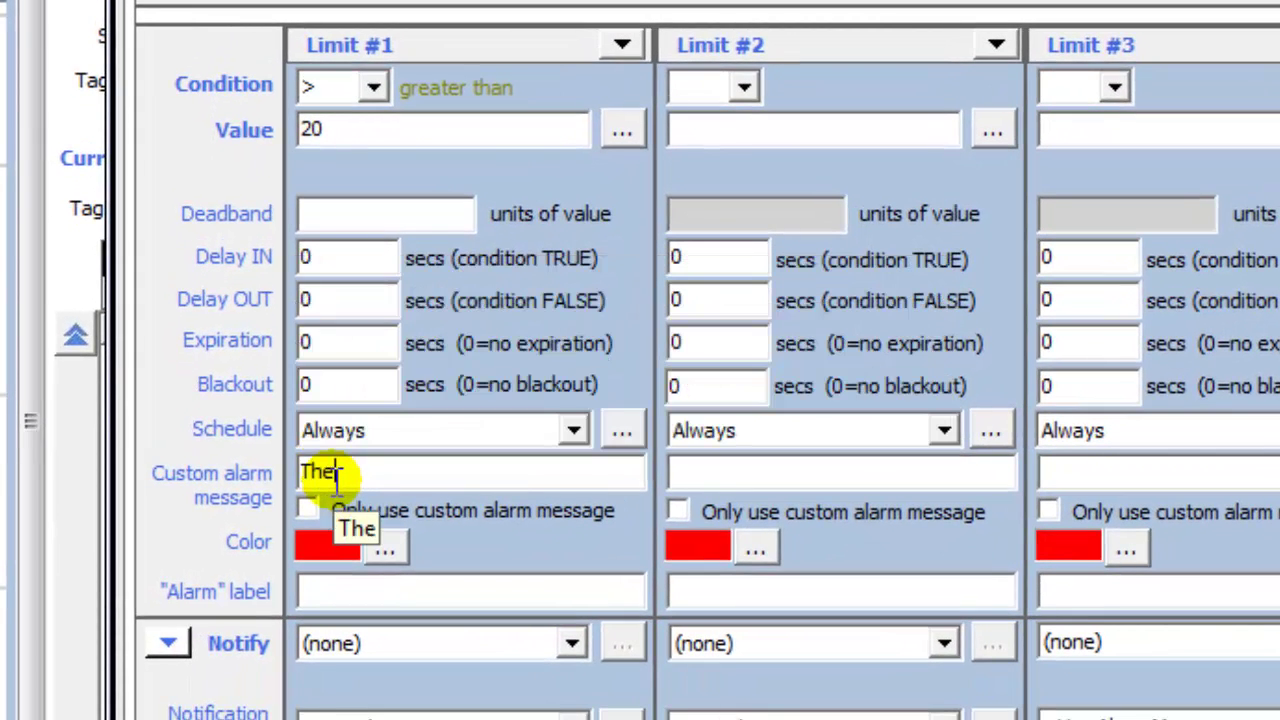
{"action": "type", "text": " deviation is too"}
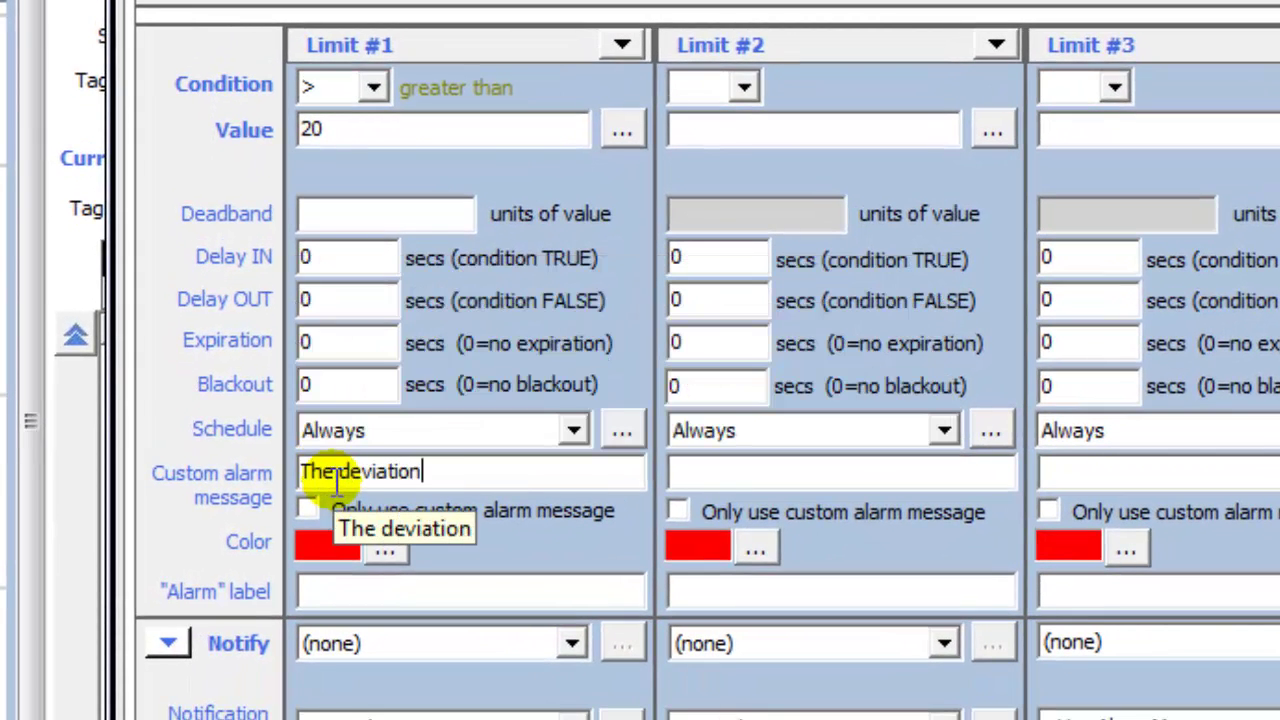
{"action": "type", "text": " large"}
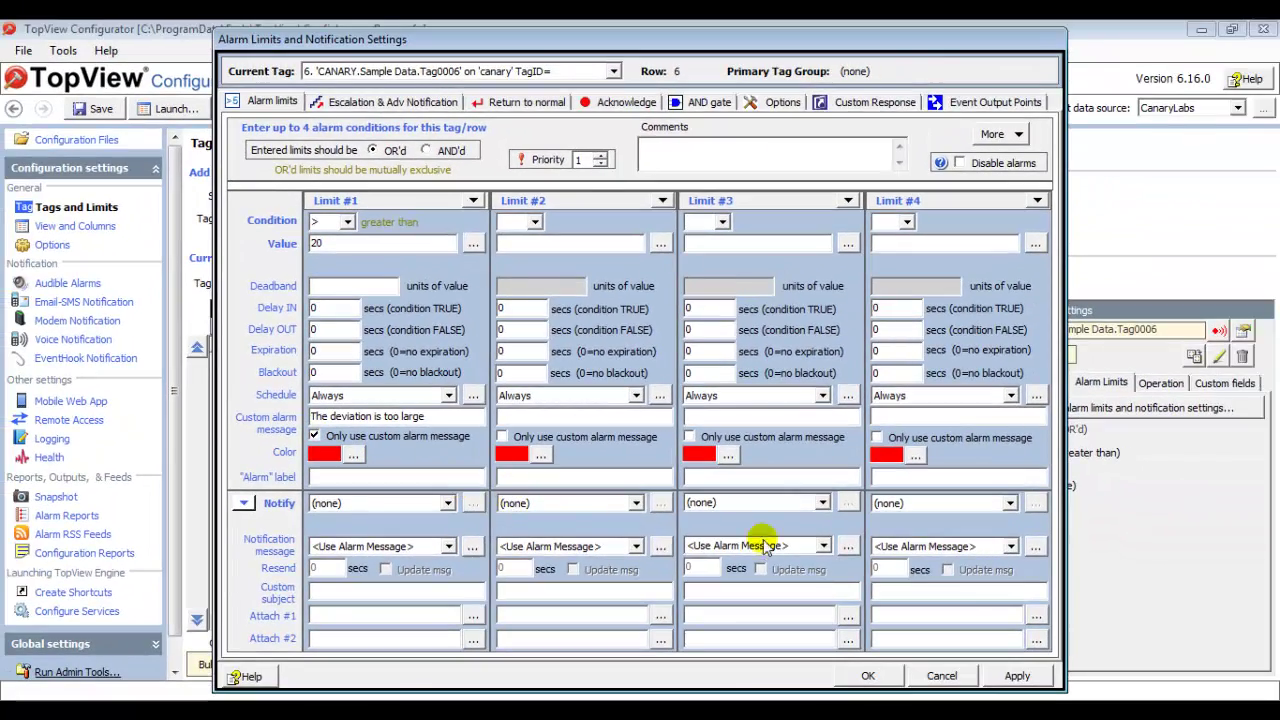
{"action": "left_click", "coordinate": [1016, 674]}
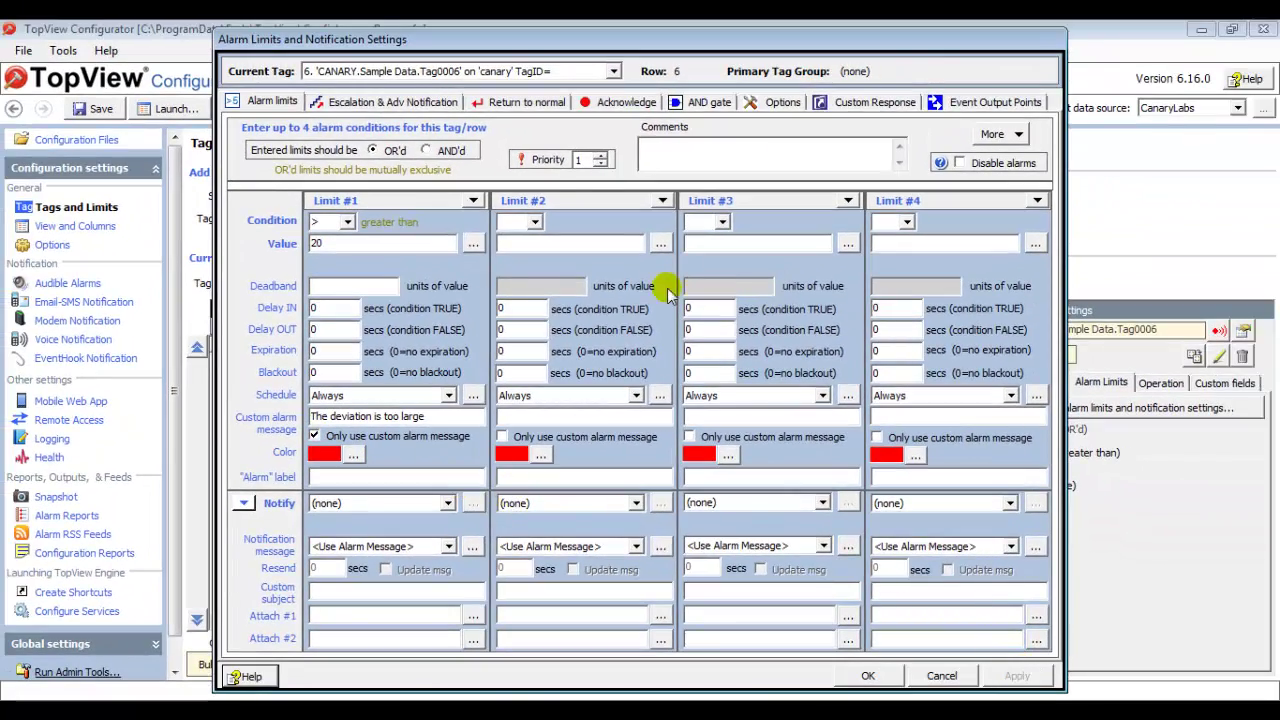
- Make Tag0001 the current tag and set its Limit #1 to greater than 1500
{"action": "left_click", "coordinate": [507, 72]}
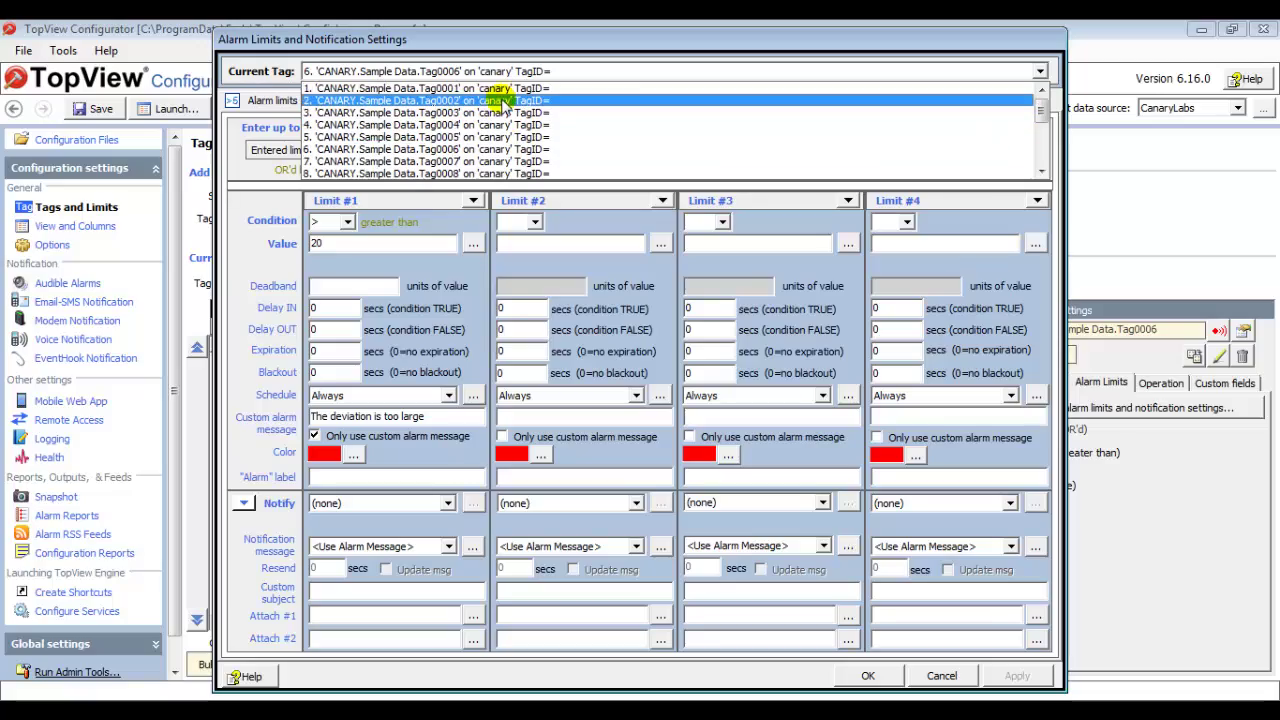
{"action": "left_click", "coordinate": [497, 88]}
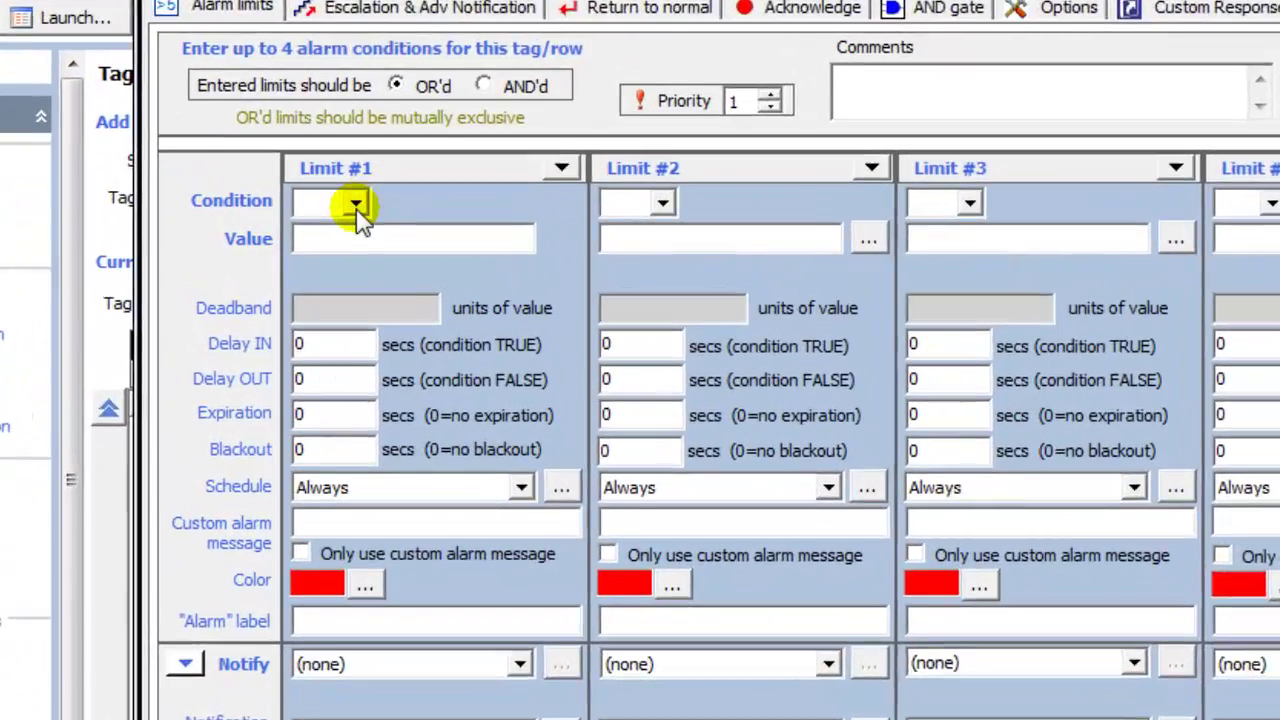
{"action": "left_click", "coordinate": [347, 222]}
{"action": "left_click", "coordinate": [312, 308]}
{"action": "left_click", "coordinate": [333, 240]}
{"action": "type", "text": "1500"}
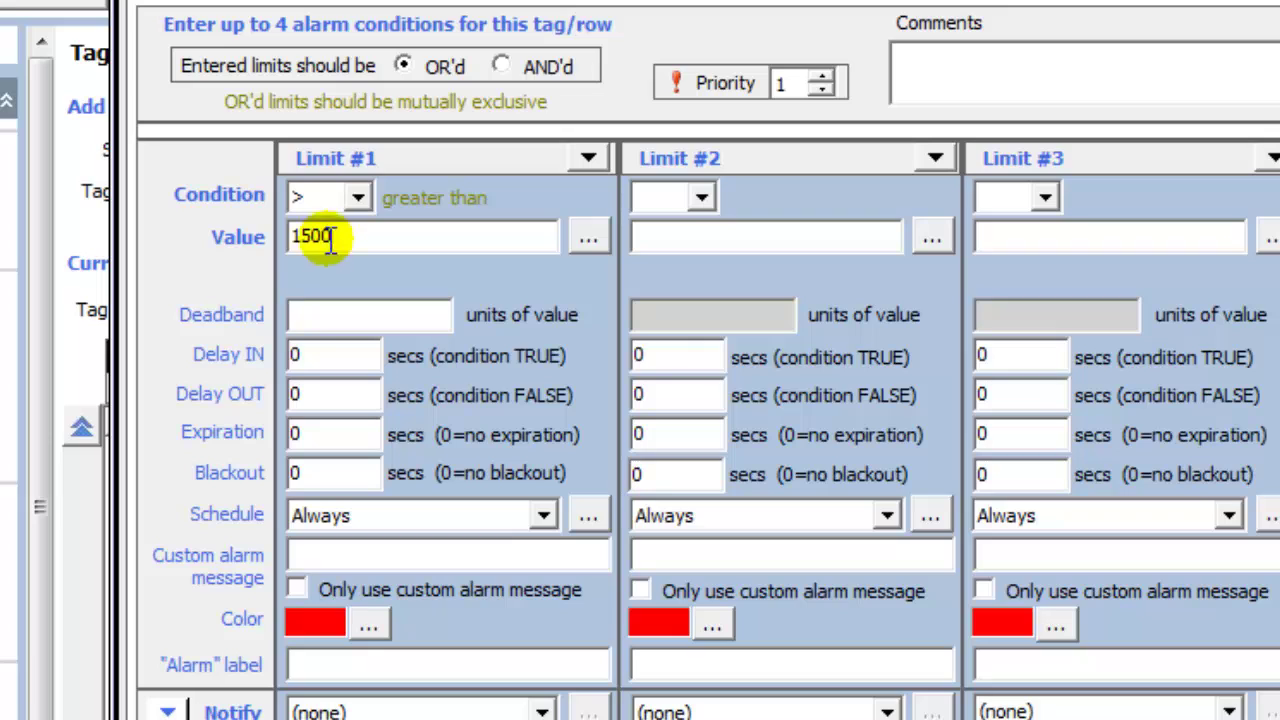
- Set the Delay IN of Tag0001's Limit #1 to 10 seconds
{"action": "left_click", "coordinate": [312, 352]}
{"action": "key", "text": "BackSpace"}
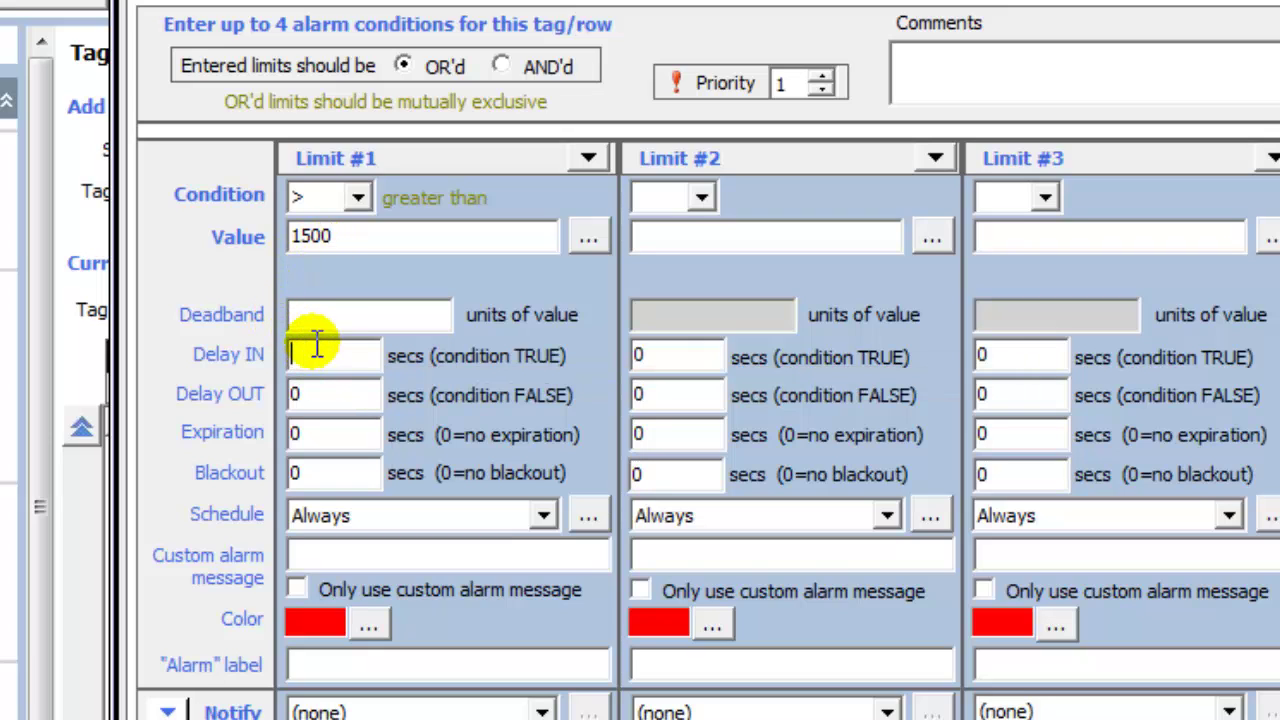
{"action": "type", "text": "10"}
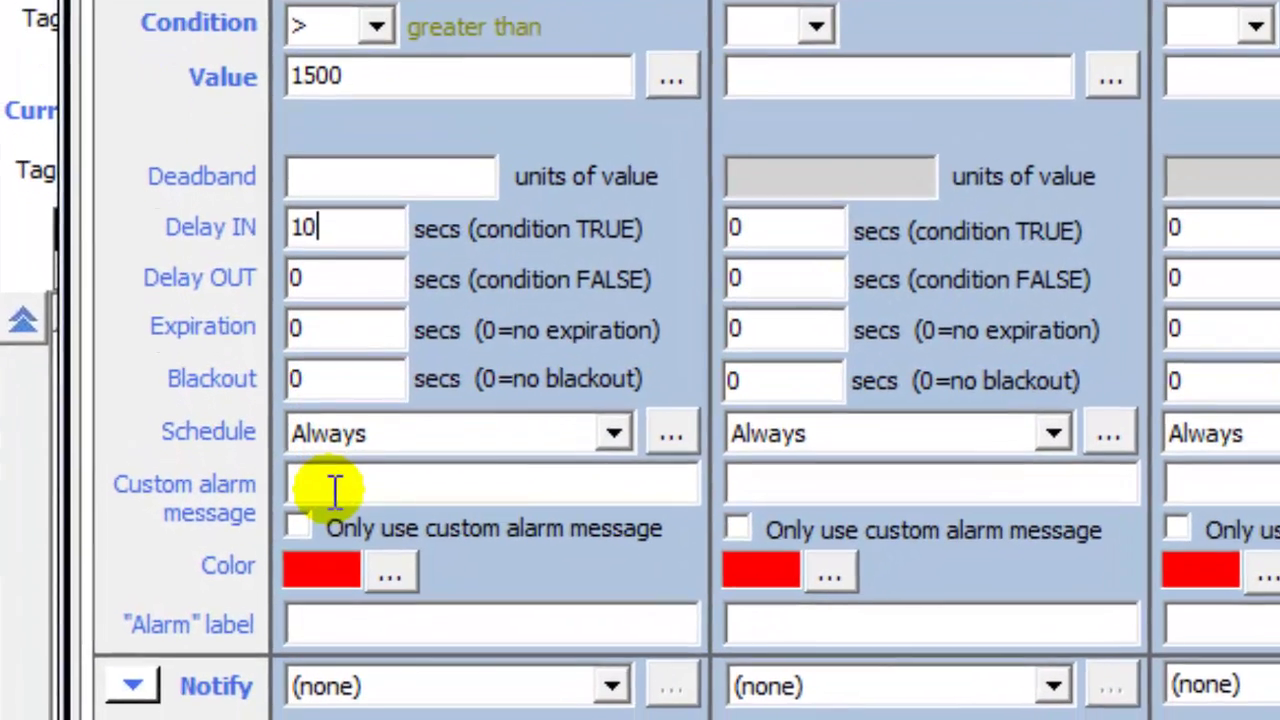
- Give Tag0001's Limit #1 the custom-only alarm message "The flow, %value%, is too high" and accept the alarm settings
{"action": "left_click", "coordinate": [324, 560]}
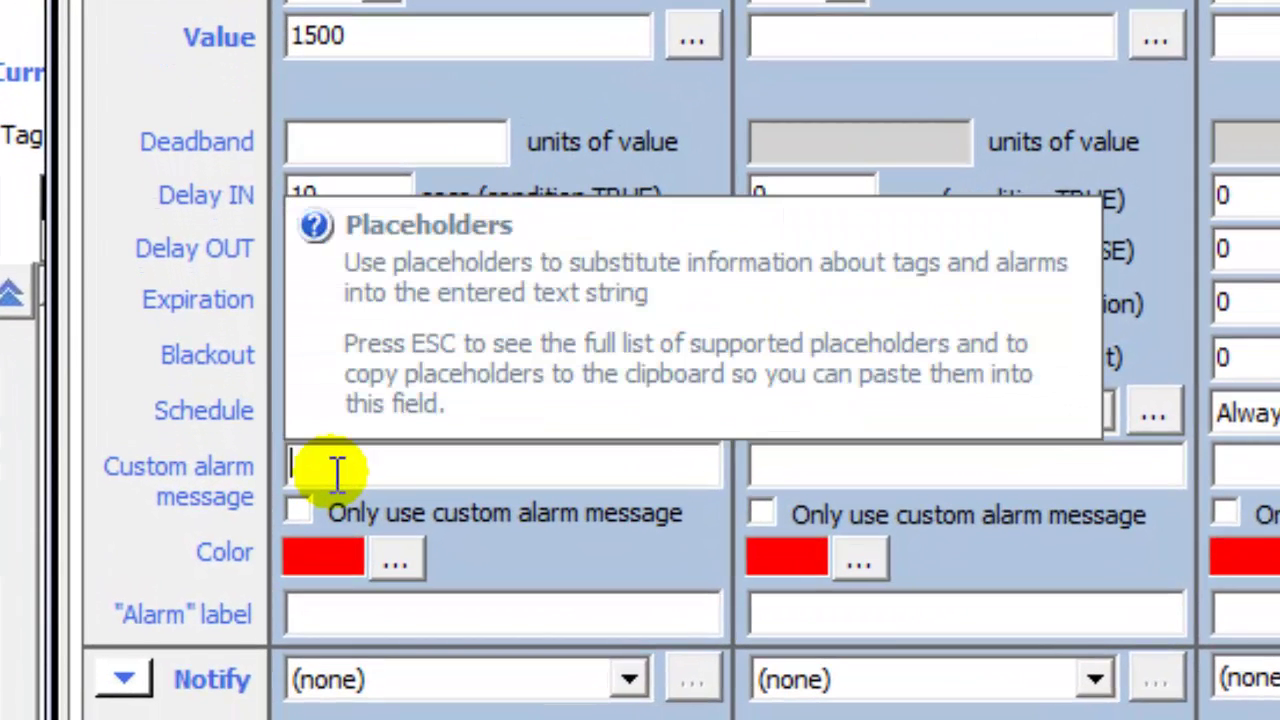
{"action": "type", "text": "The flow, "}
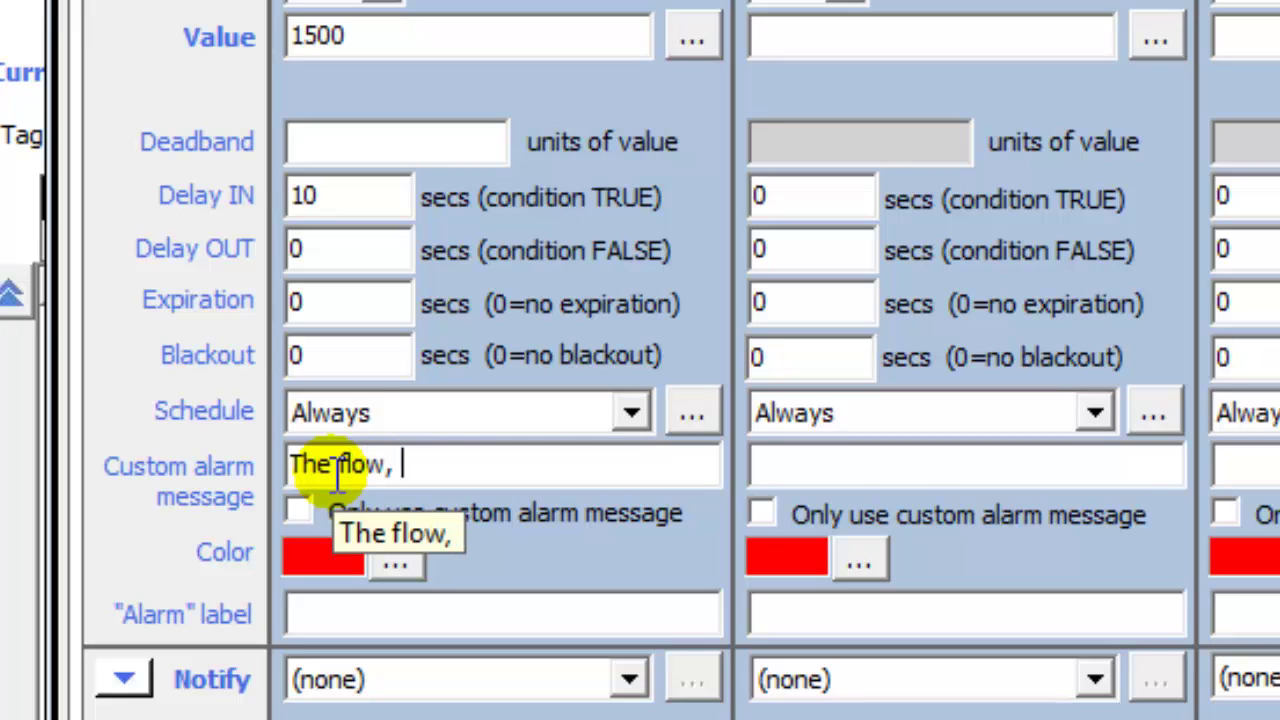
{"action": "type", "text": "%value%,"}
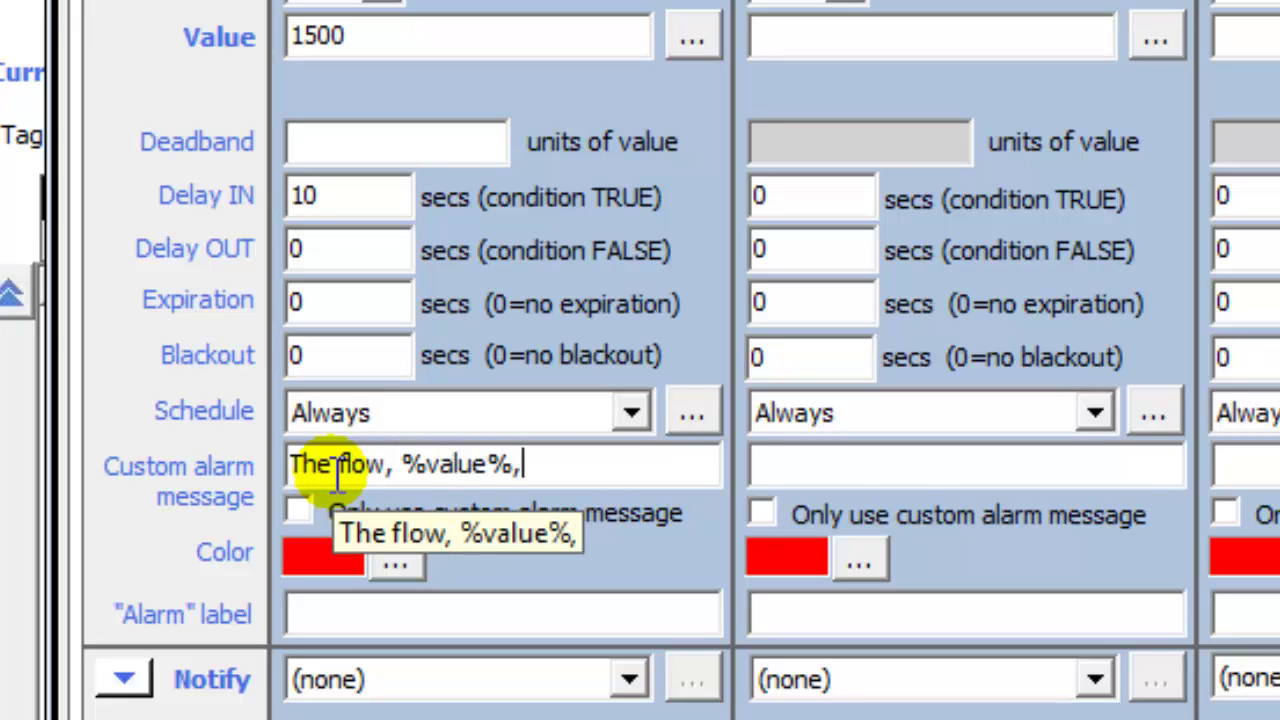
{"action": "type", "text": " is too high"}
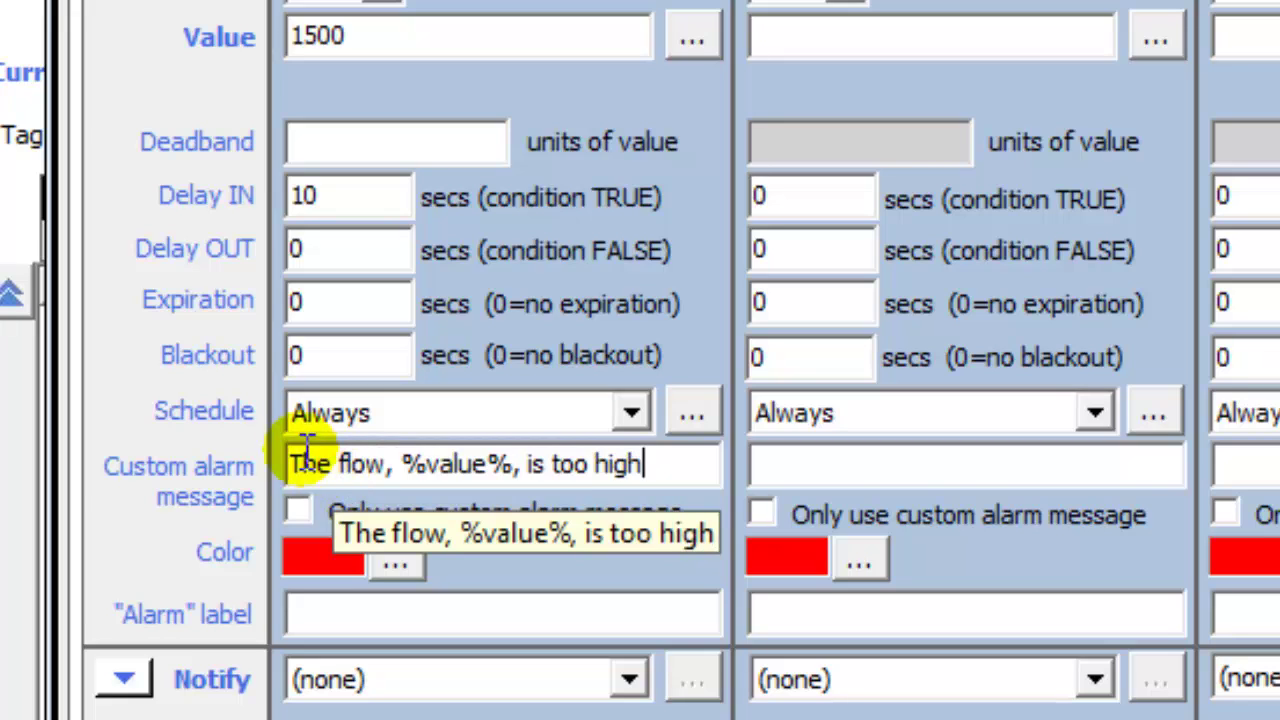
{"action": "left_click", "coordinate": [300, 514]}
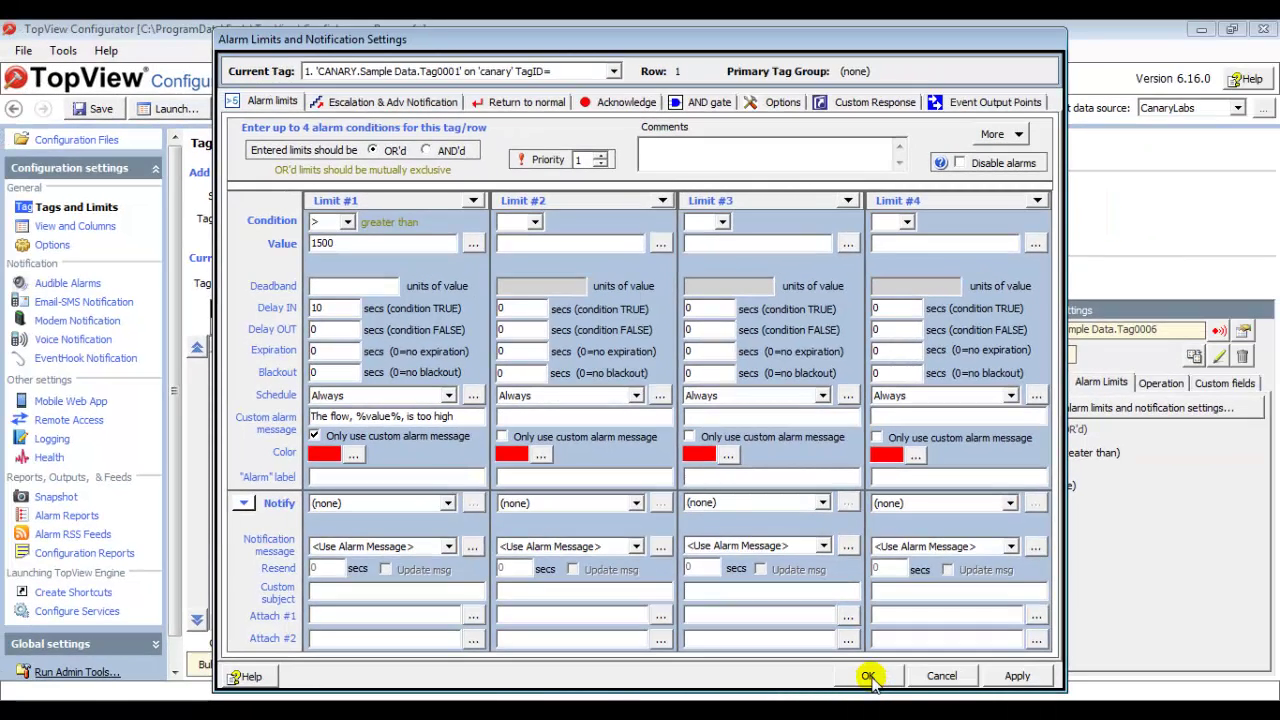
{"action": "left_click", "coordinate": [868, 676]}
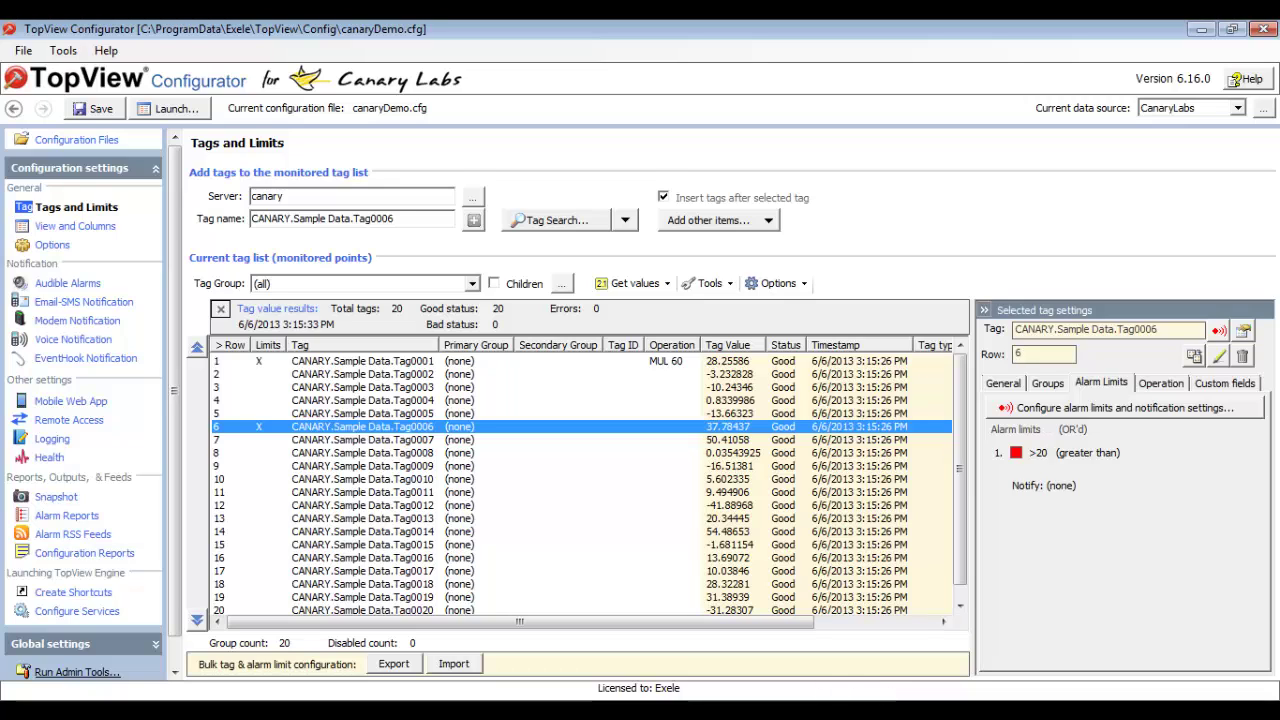
- Save the canaryDemo.cfg configuration and launch it in the TopView engine
{"action": "key", "text": "ctrl+s"}
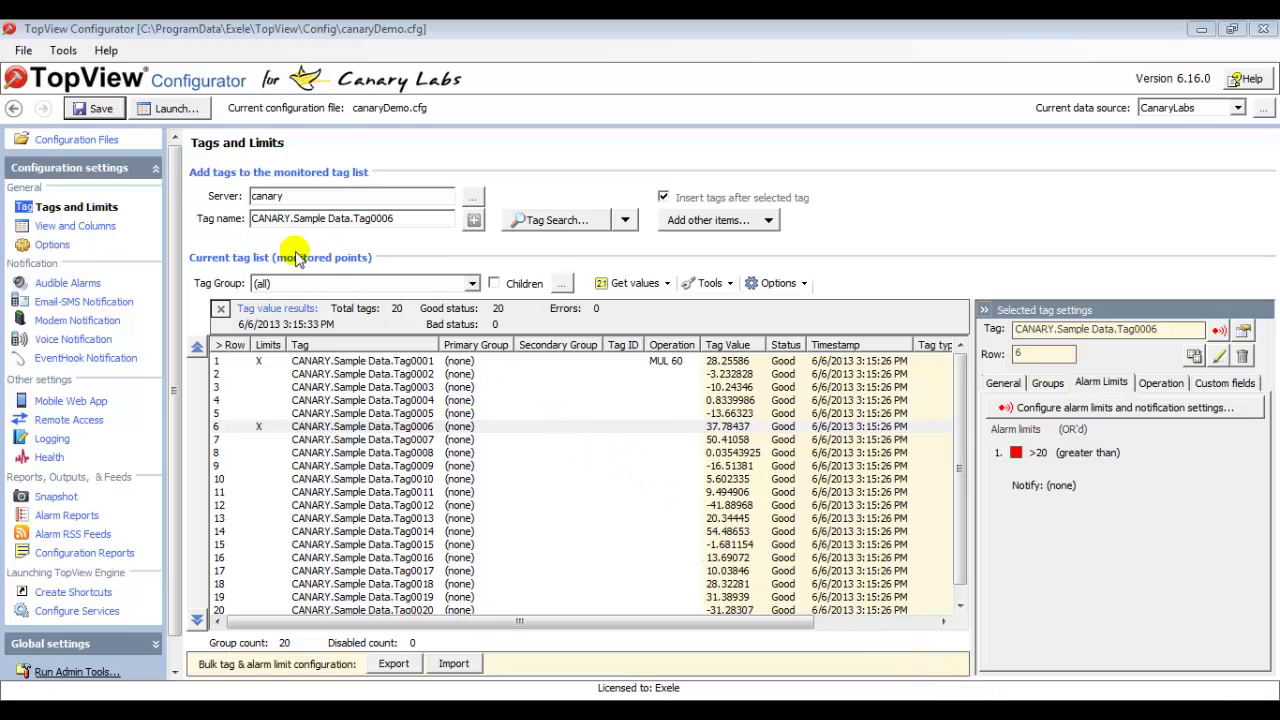
{"action": "left_click", "coordinate": [105, 108]}
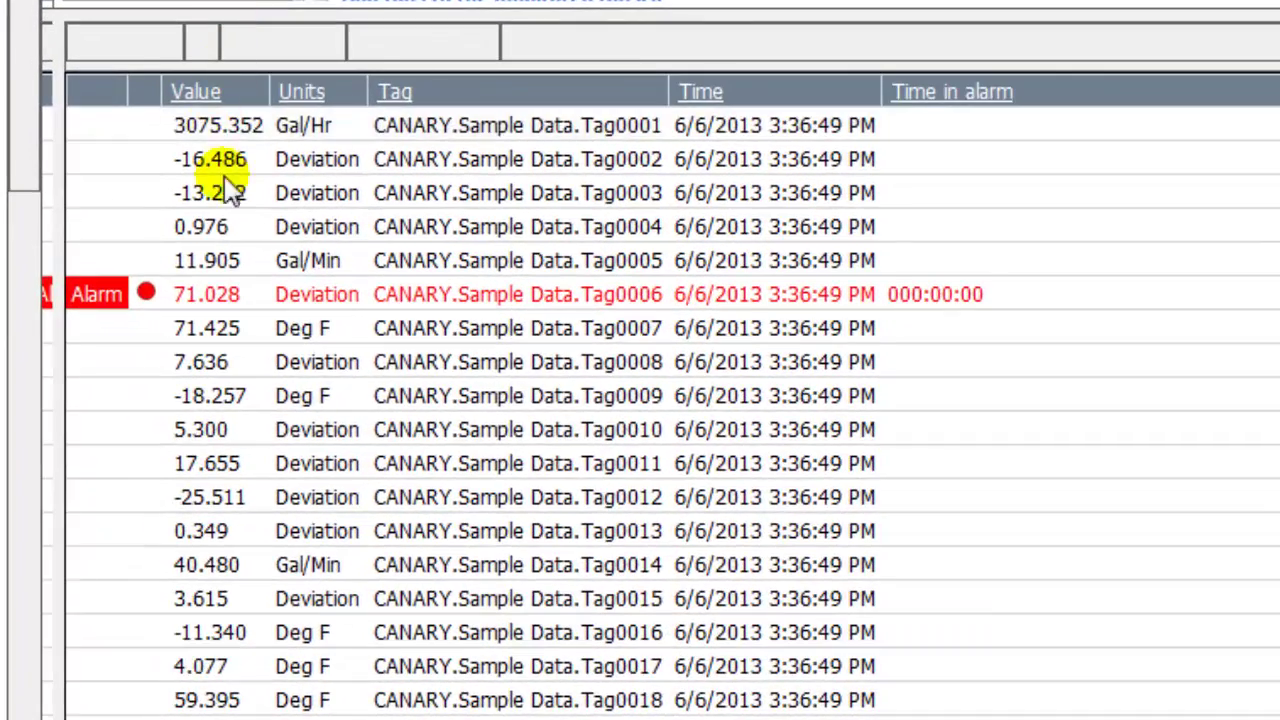
- Examine the live values and alarm states of Tag0001 and Tag0006, and switch to the Alarms View
{"action": "mouse_move", "coordinate": [117, 310]}
{"action": "mouse_move", "coordinate": [202, 290]}
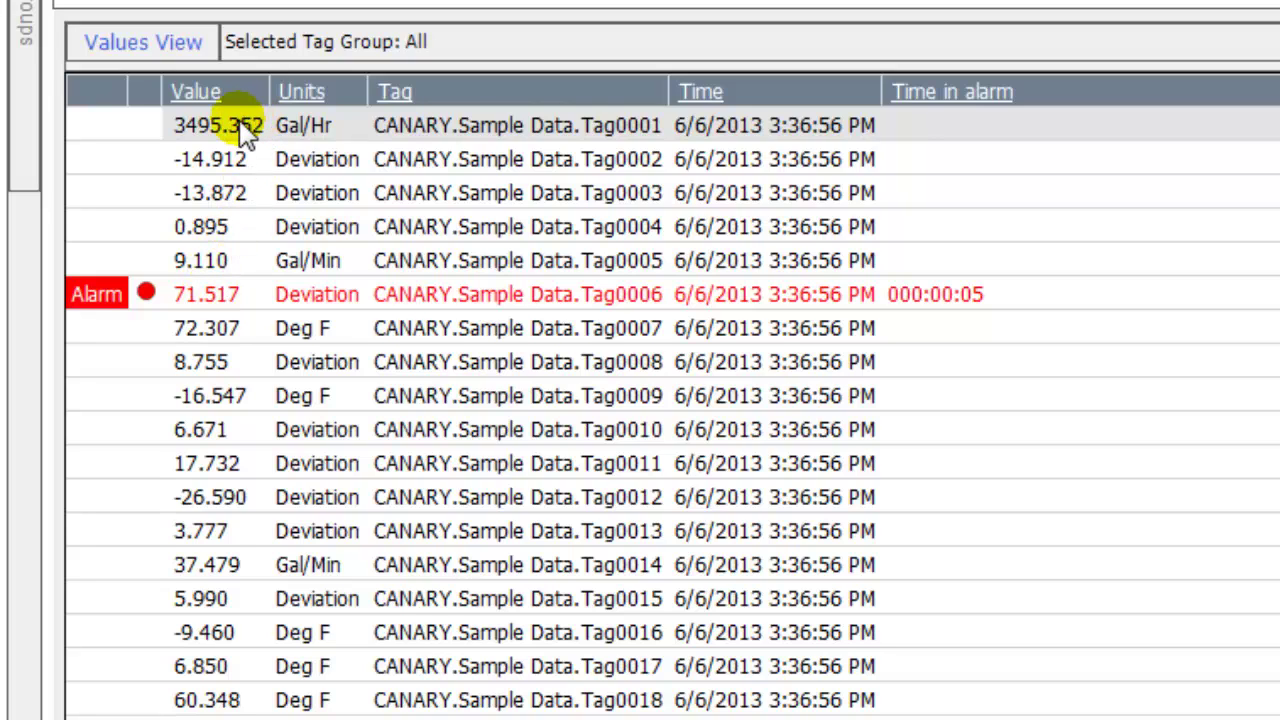
{"action": "mouse_move", "coordinate": [245, 133]}
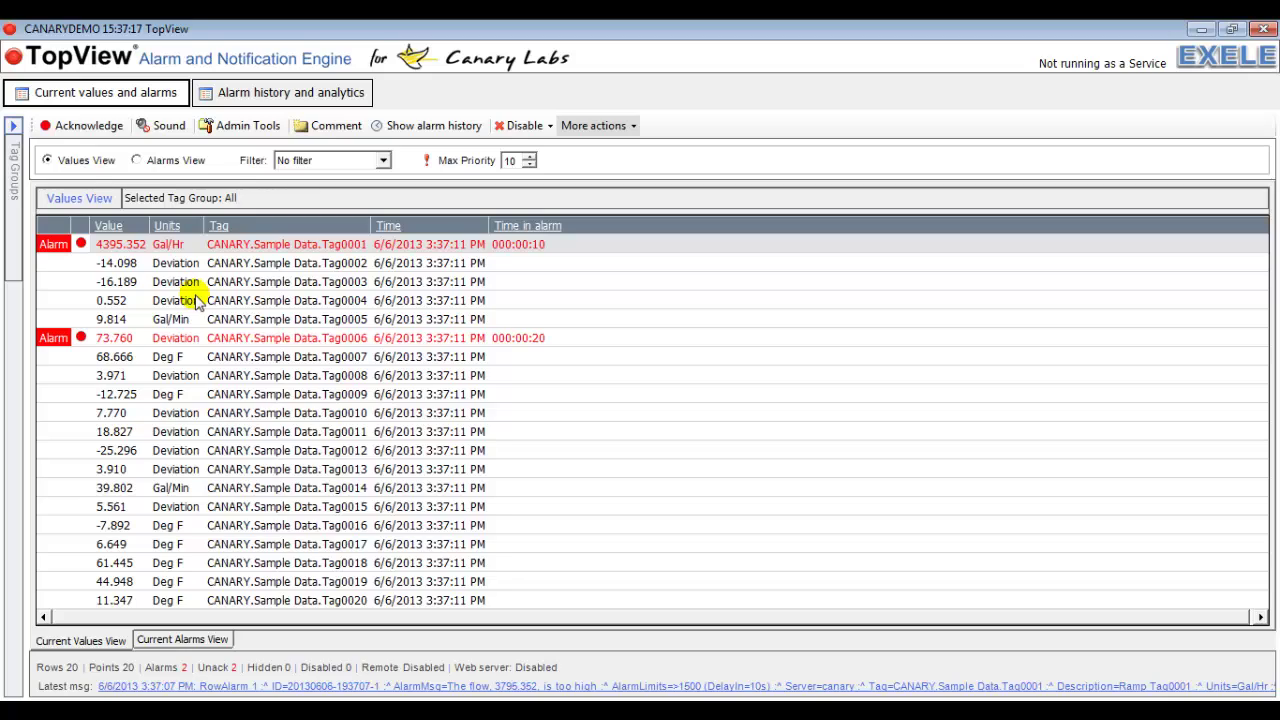
{"action": "mouse_move", "coordinate": [194, 300]}
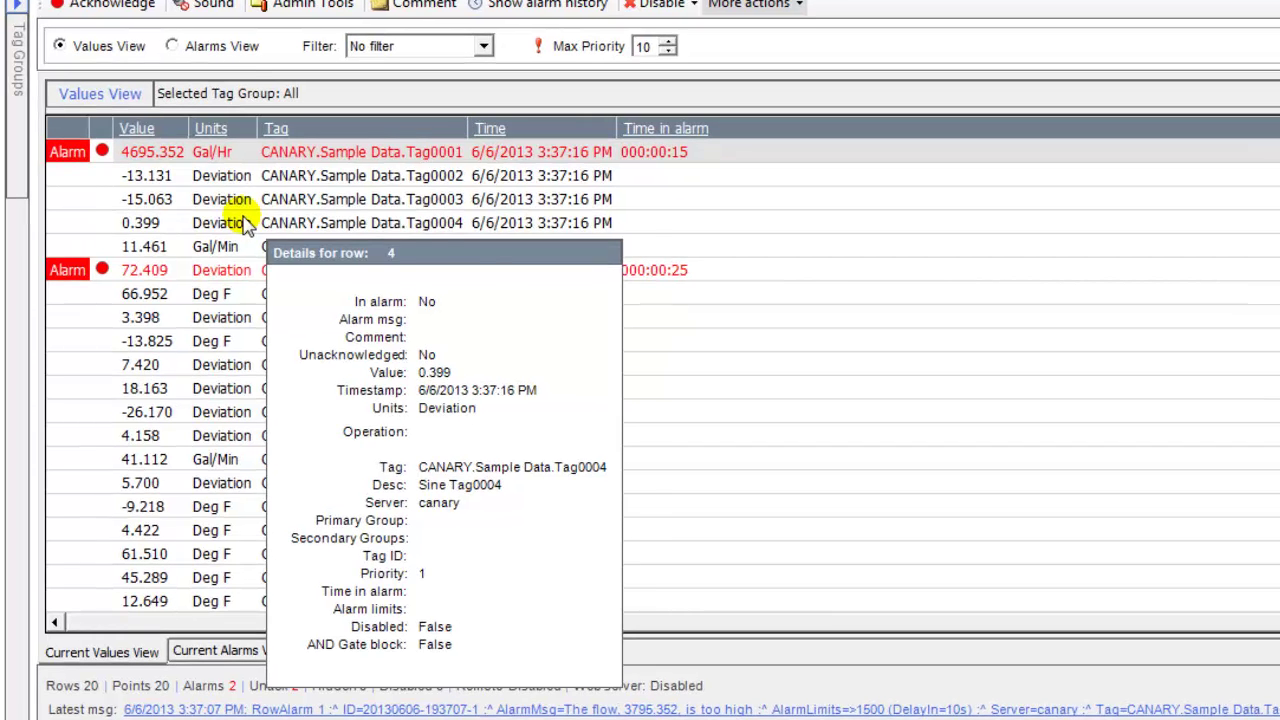
{"action": "left_click", "coordinate": [216, 48]}
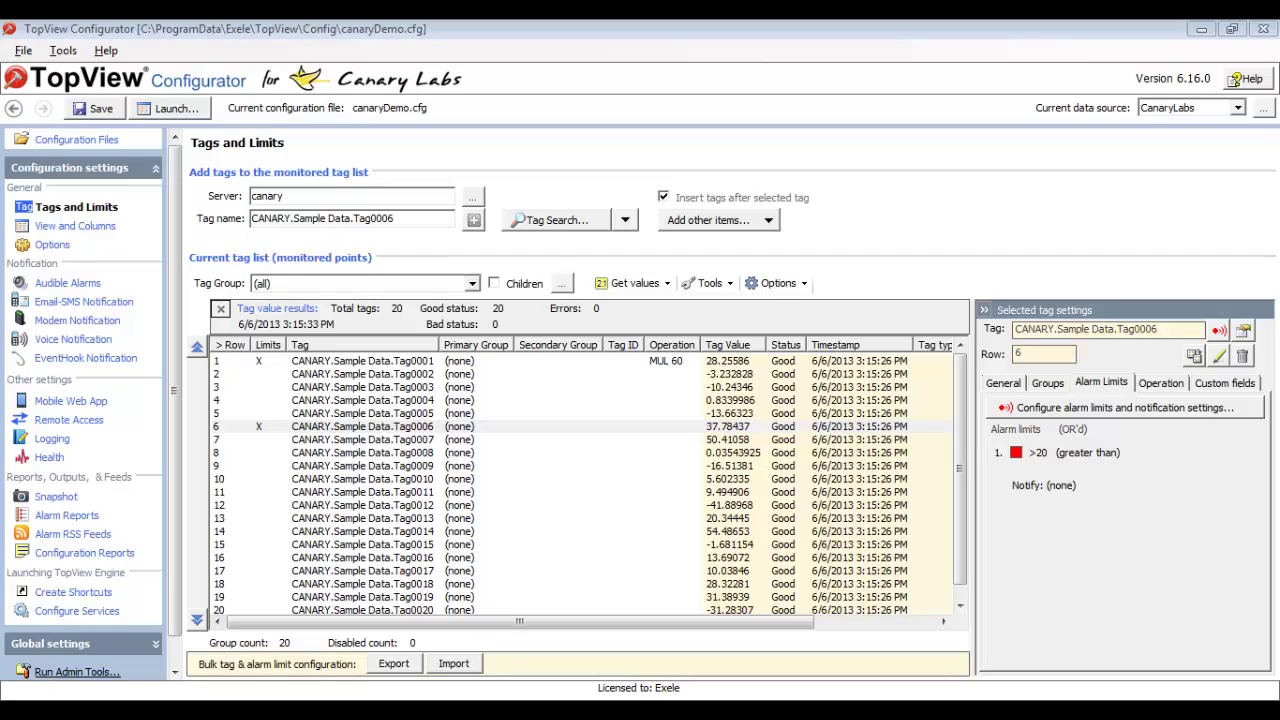
- Return to TopView Configurator, enable Email-SMS notification of alarms and open its configuration
{"action": "left_click", "coordinate": [495, 362]}
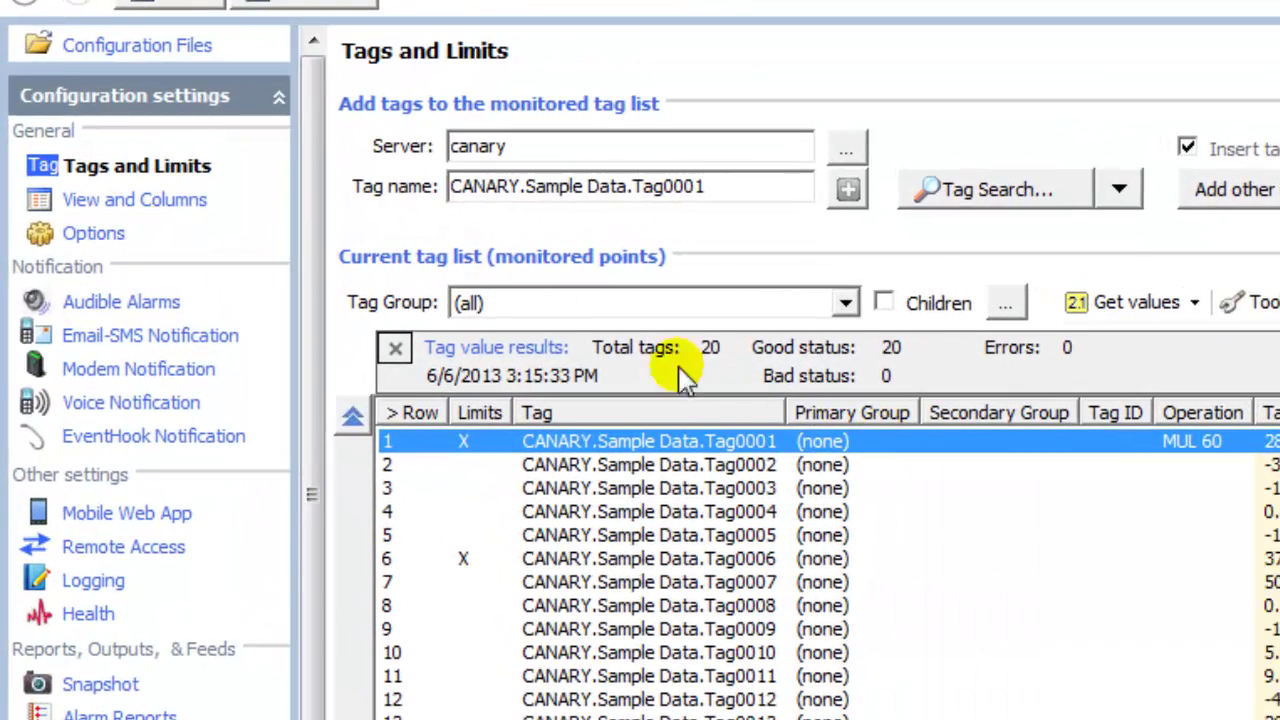
{"action": "left_click", "coordinate": [152, 331]}
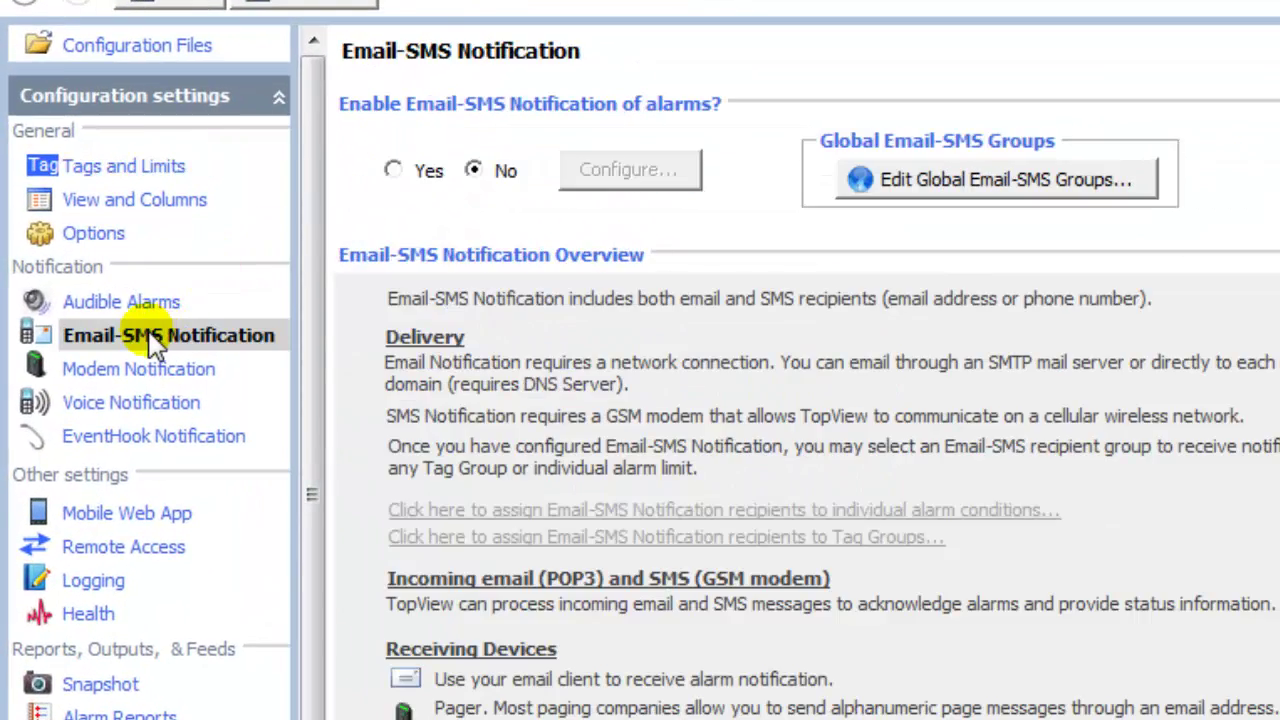
{"action": "left_click", "coordinate": [408, 172]}
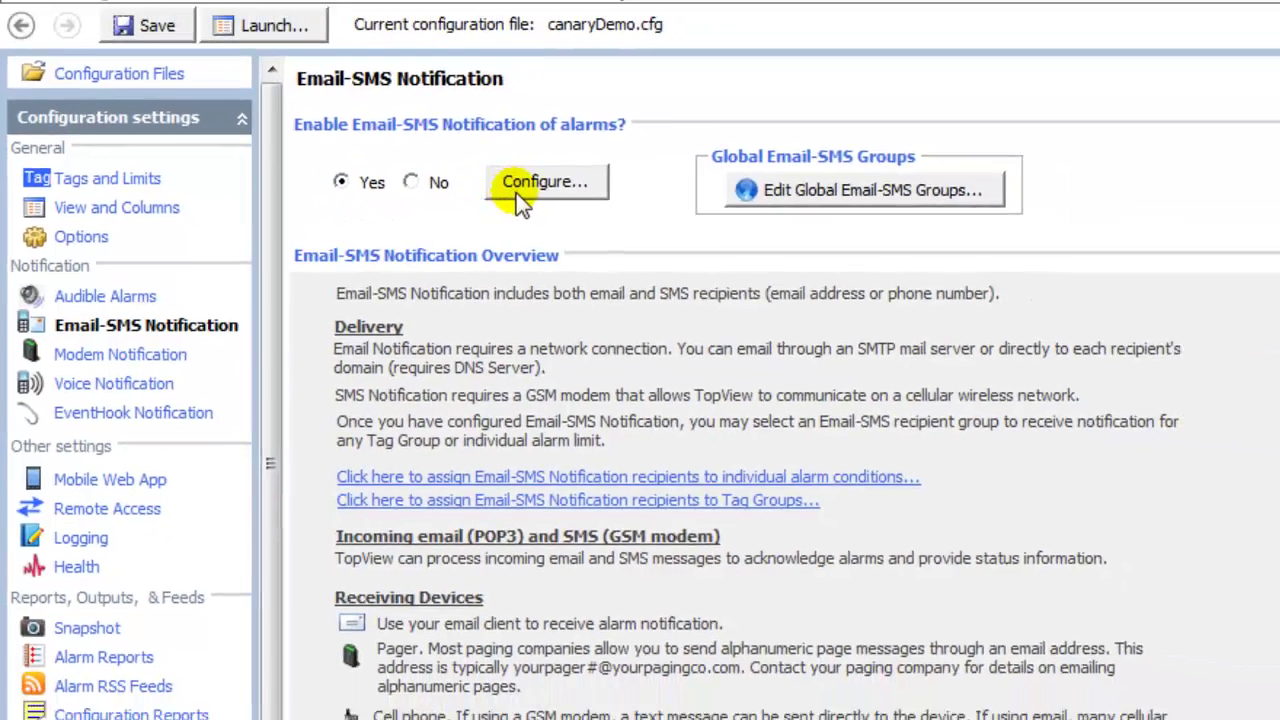
{"action": "left_click", "coordinate": [628, 170]}
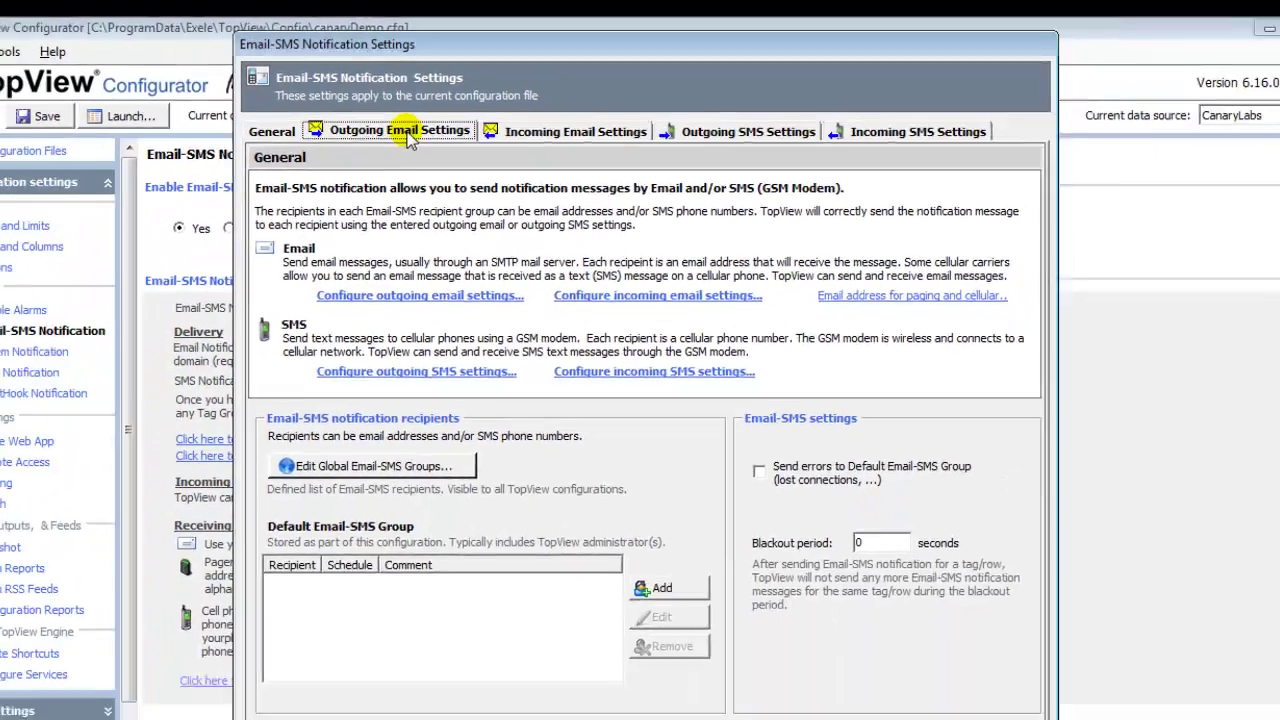
- Set outgoing email to go through an SMTP mail server, with mymailserver as the primary server
{"action": "left_click", "coordinate": [296, 197]}
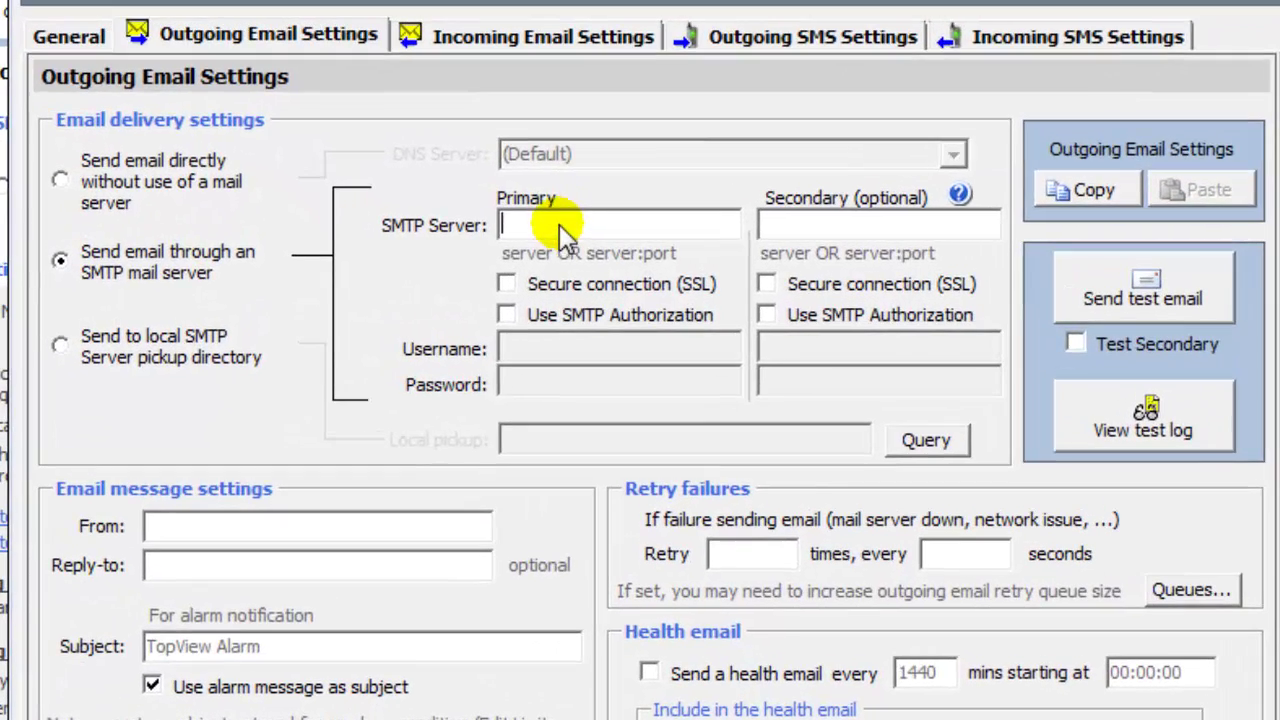
{"action": "left_click", "coordinate": [586, 229]}
{"action": "type", "text": "mymailserver"}
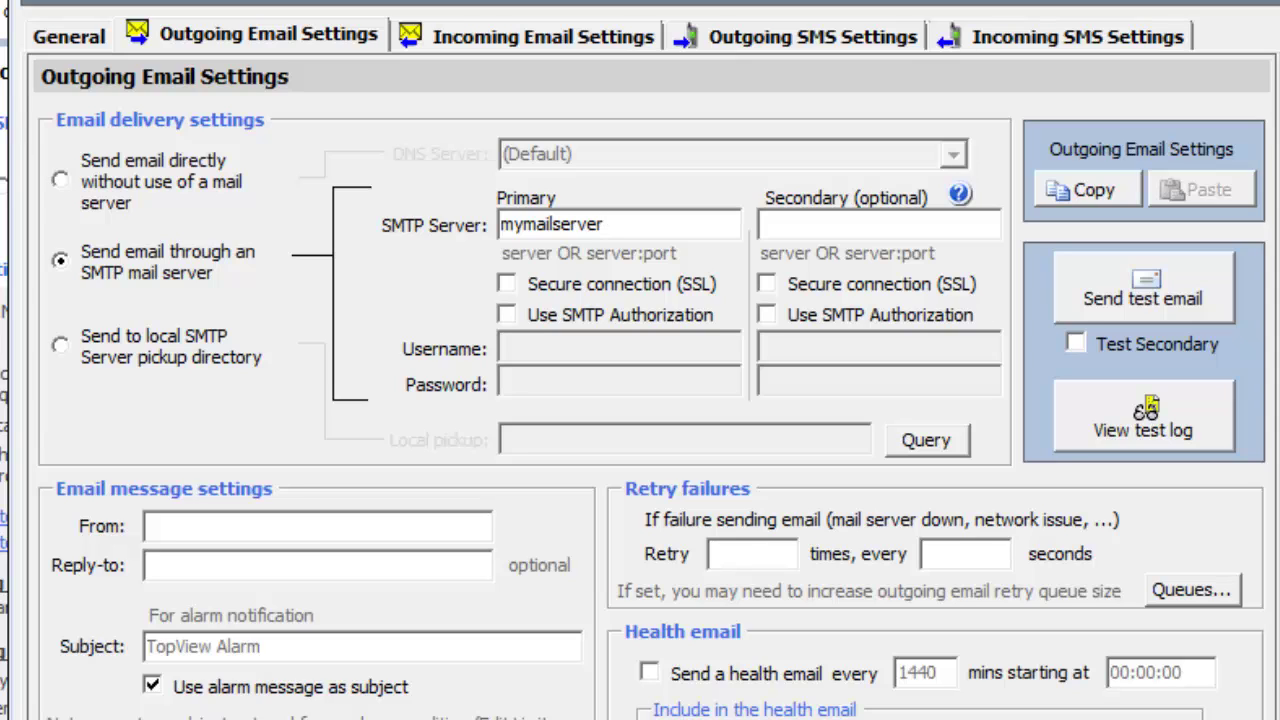
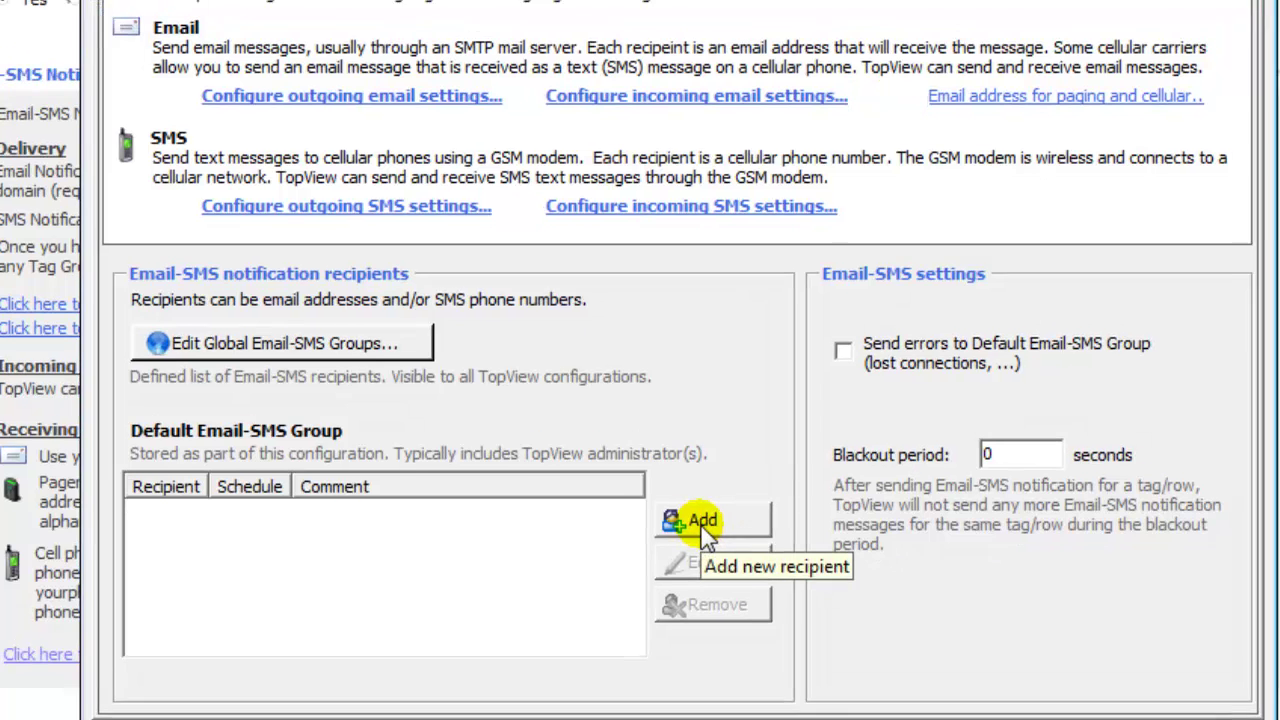
- Add the Demo user contact's emailWork address as a recipient of the Default Email-SMS Group
{"action": "left_click", "coordinate": [708, 512]}
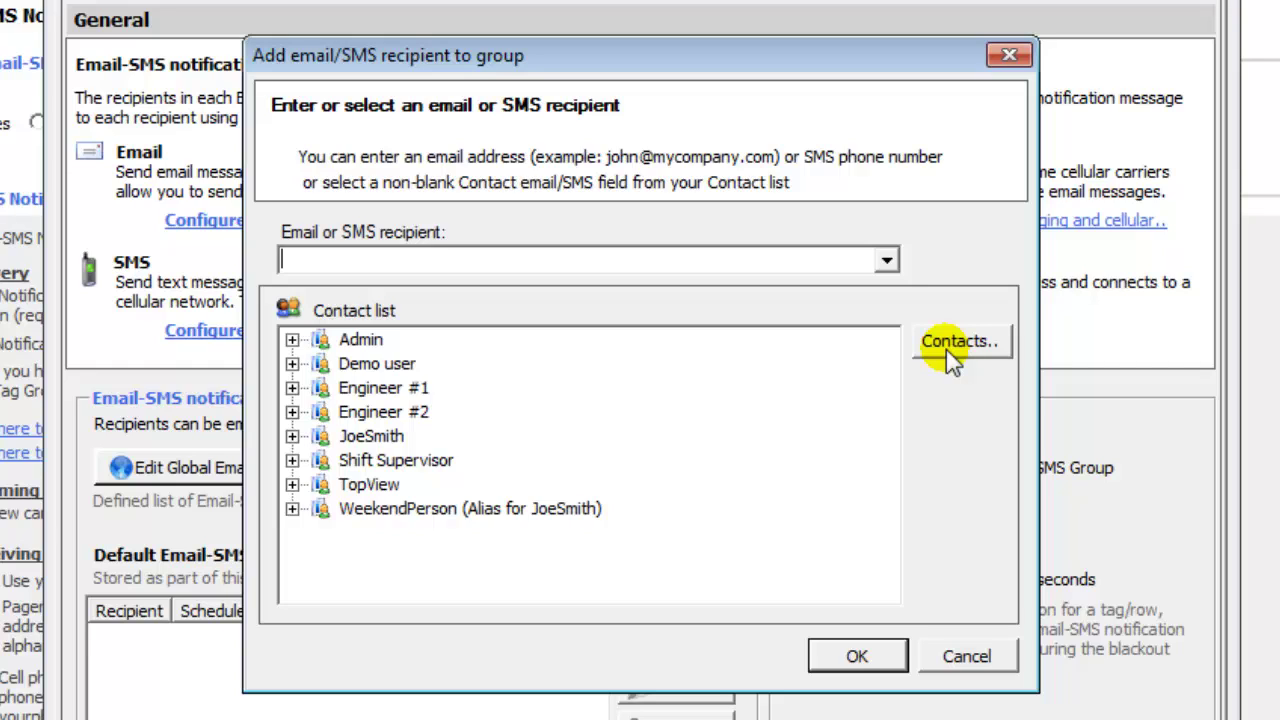
{"action": "left_click", "coordinate": [292, 364]}
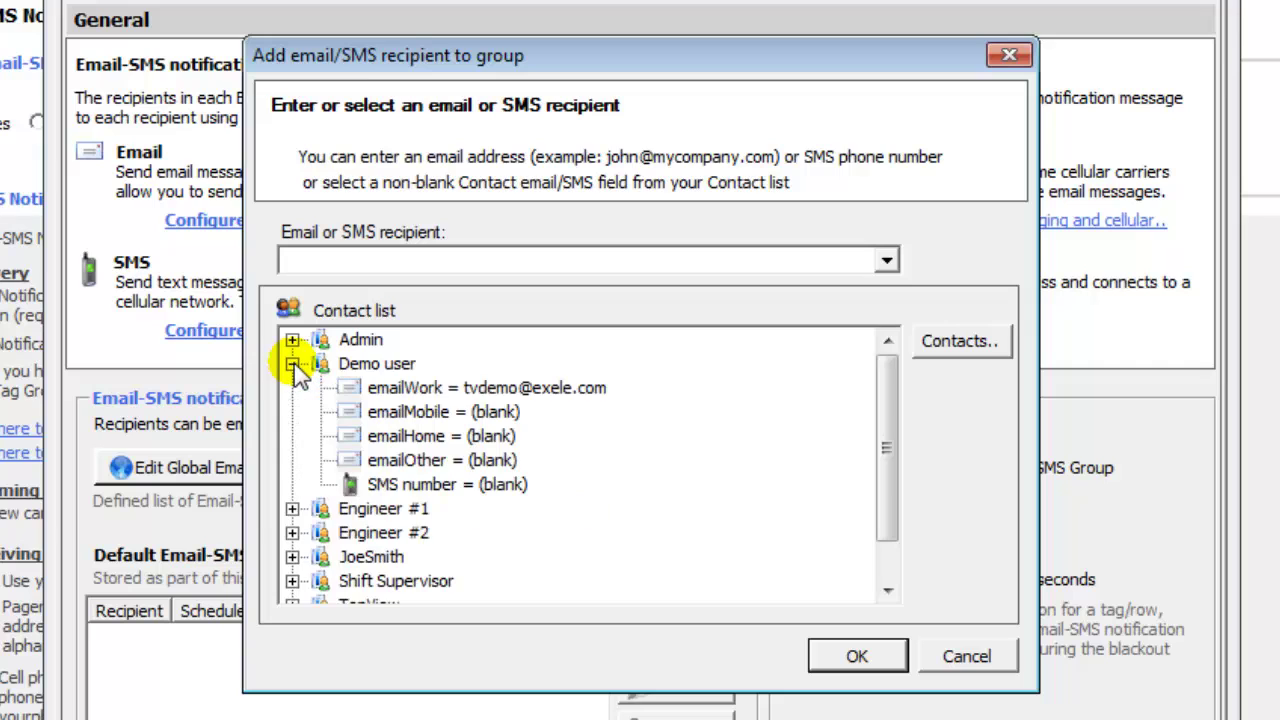
{"action": "double_click", "coordinate": [445, 390]}
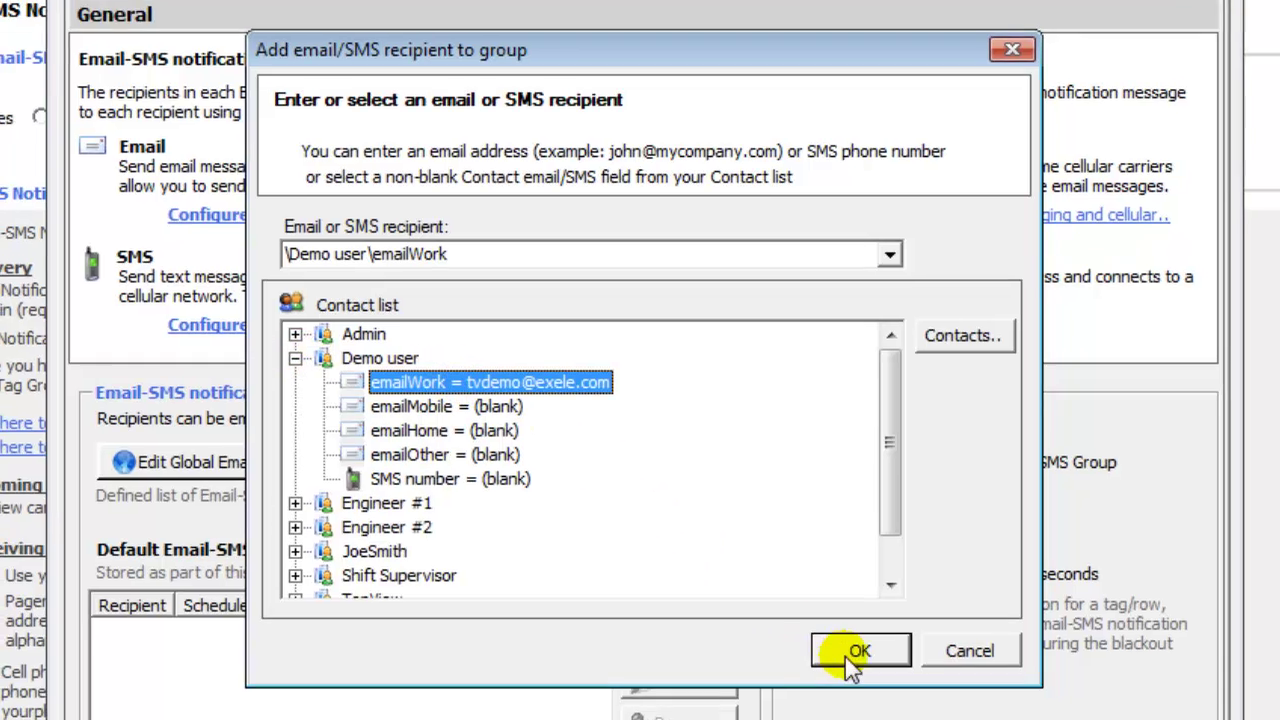
{"action": "left_click", "coordinate": [855, 653]}
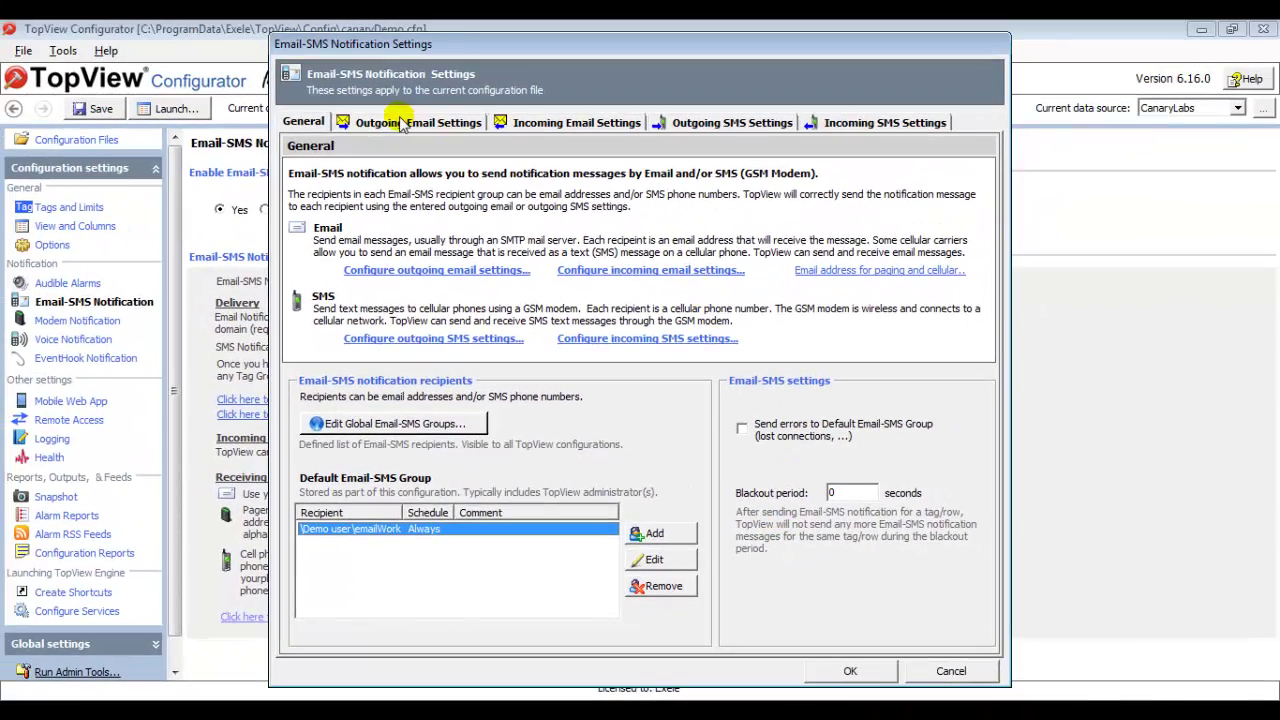
- Send a test email through the outgoing mail settings to the Demo user contact's emailWork address
{"action": "left_click", "coordinate": [400, 122]}
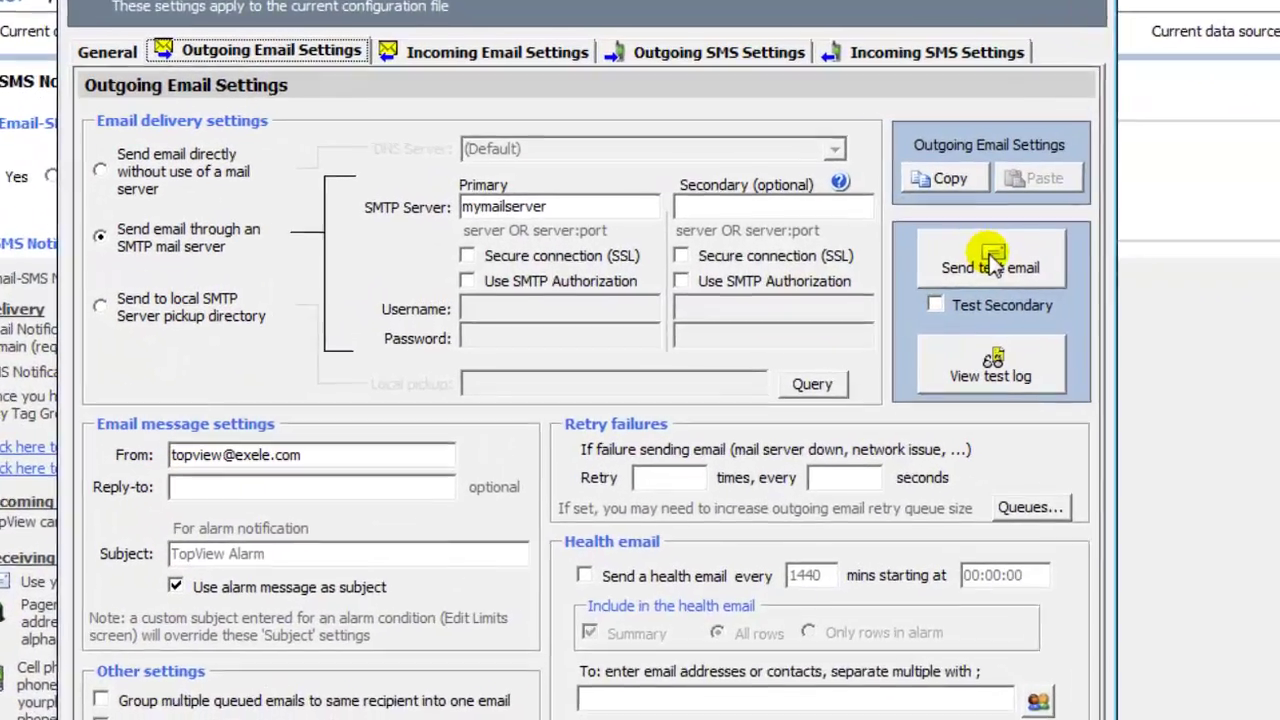
{"action": "left_click", "coordinate": [923, 268]}
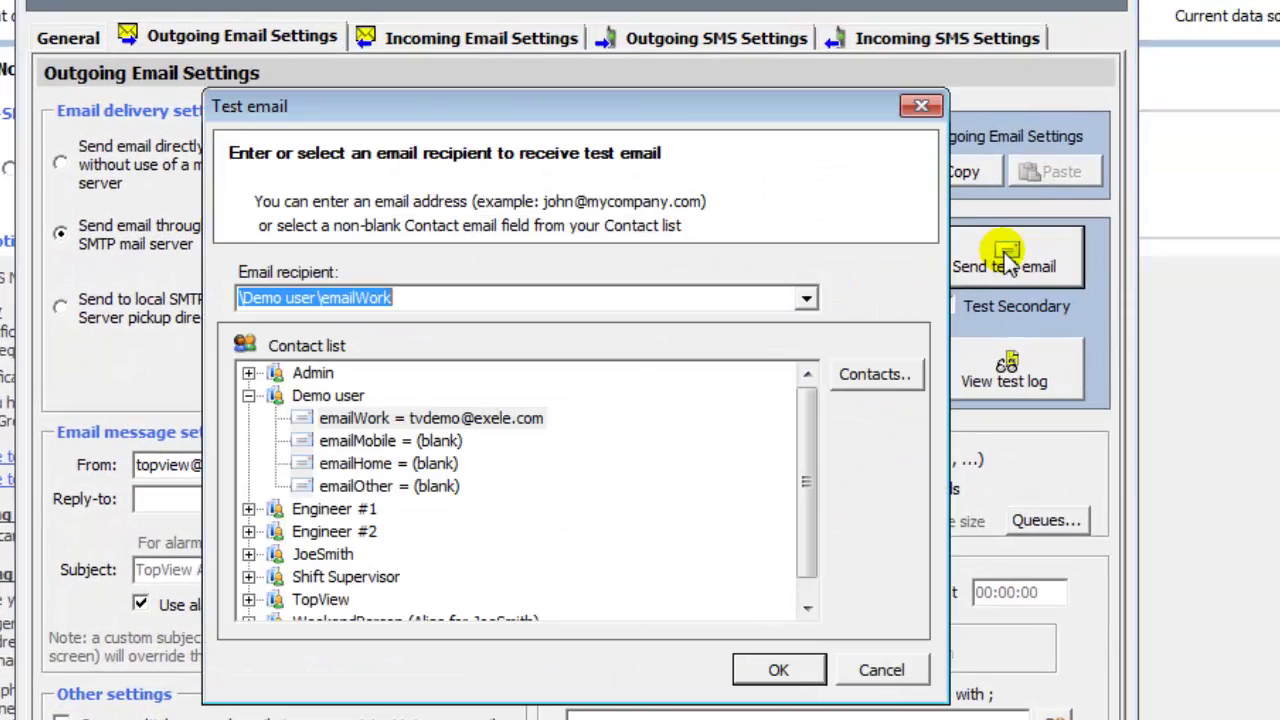
{"action": "left_click", "coordinate": [778, 668]}
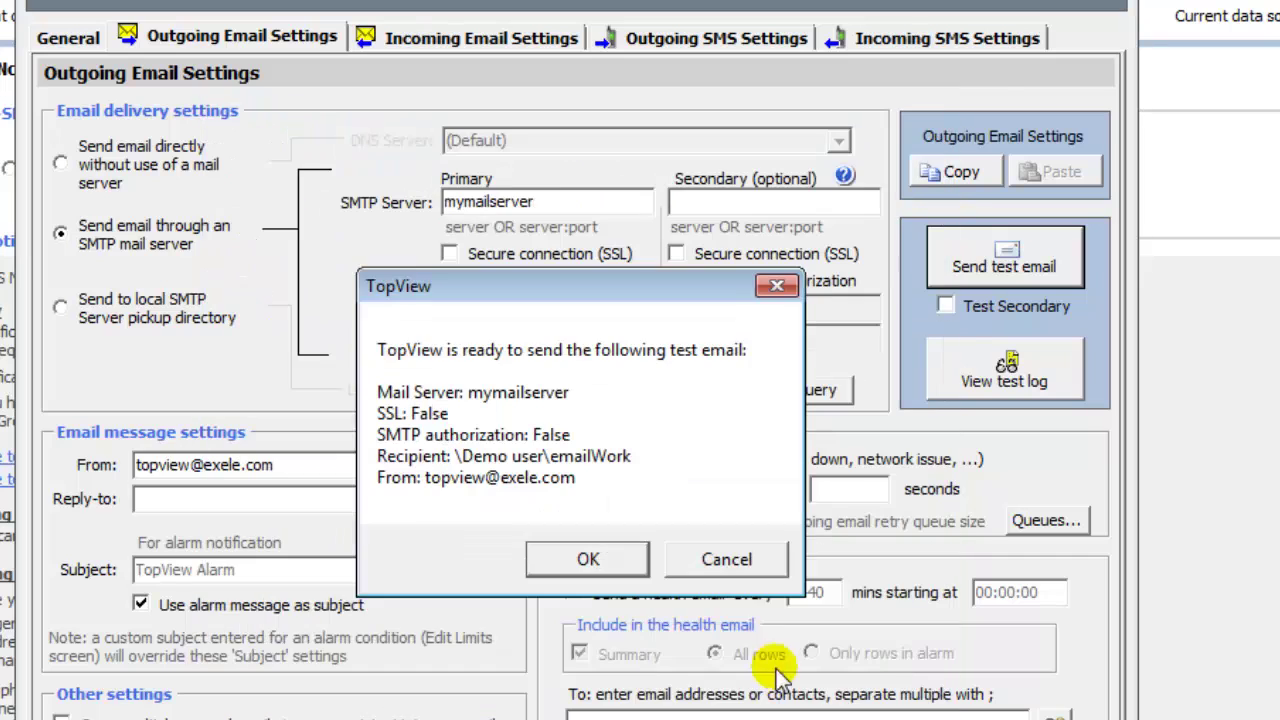
{"action": "left_click", "coordinate": [610, 562]}
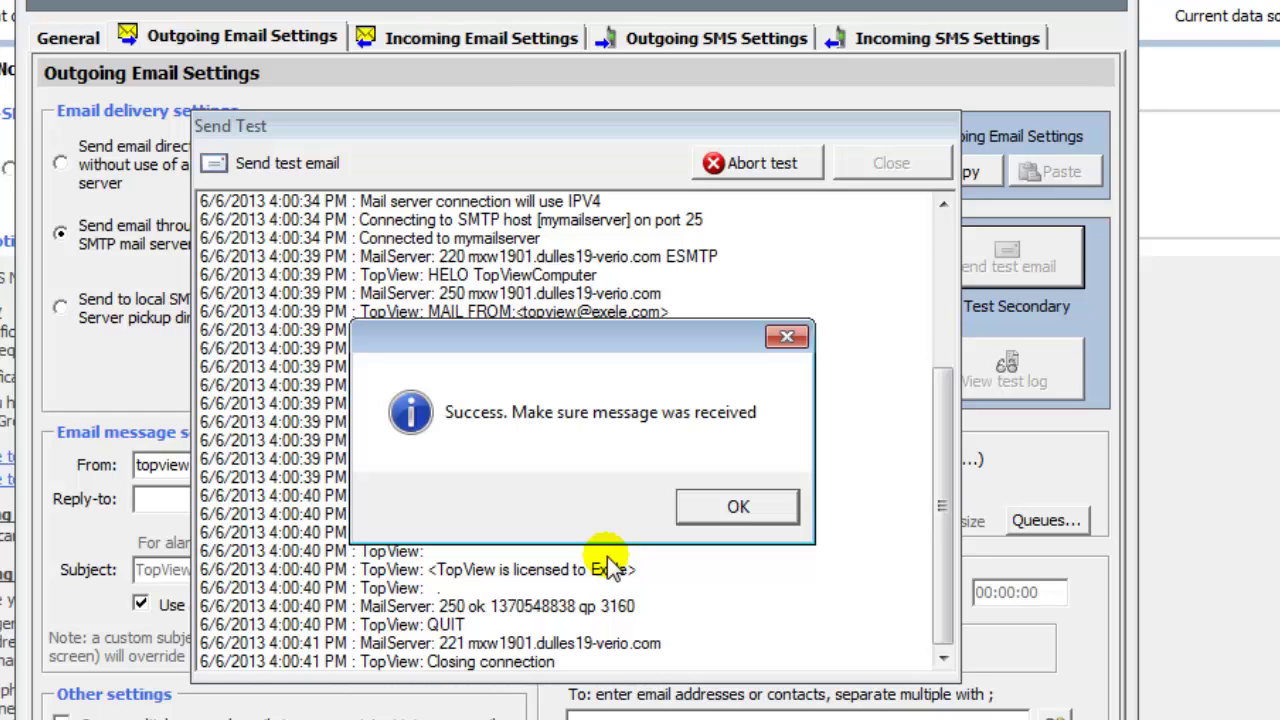
{"action": "left_click", "coordinate": [740, 506]}
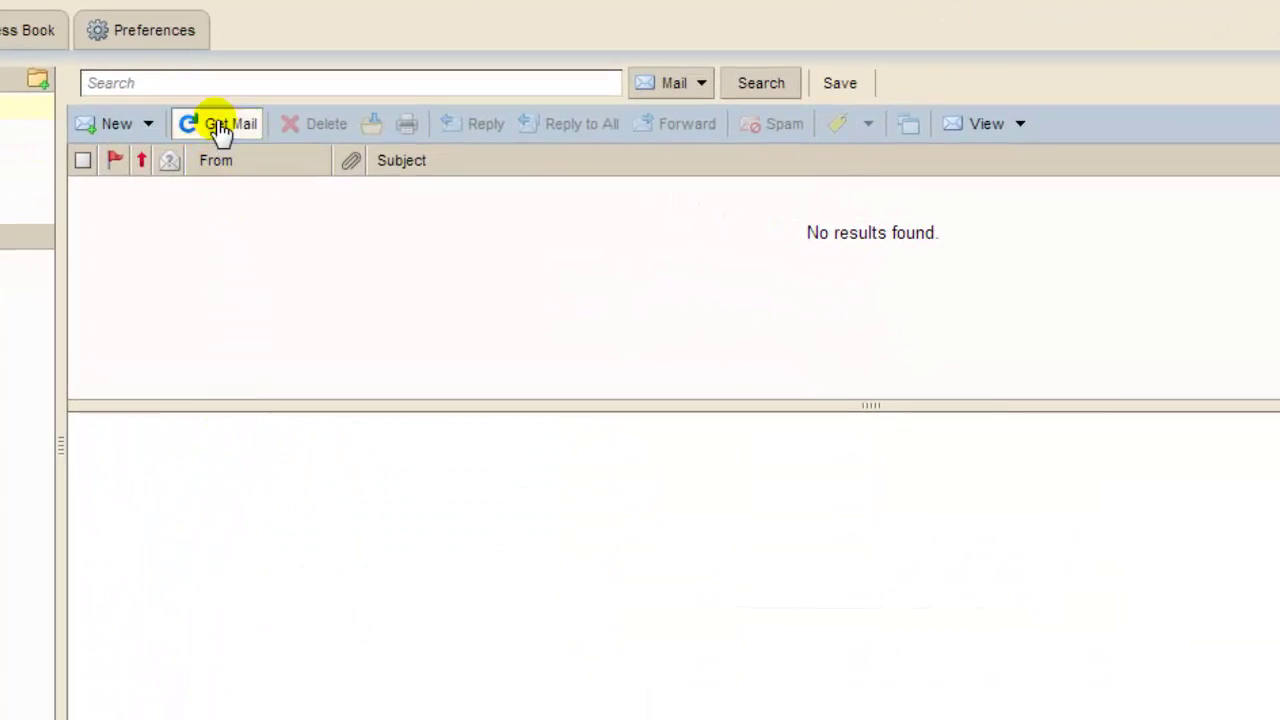
- Check the webmail inbox for the test message, then close the test log and accept the Email-SMS notification settings in TopView Configurator
{"action": "left_click", "coordinate": [218, 126]}
{"action": "left_click", "coordinate": [250, 192]}
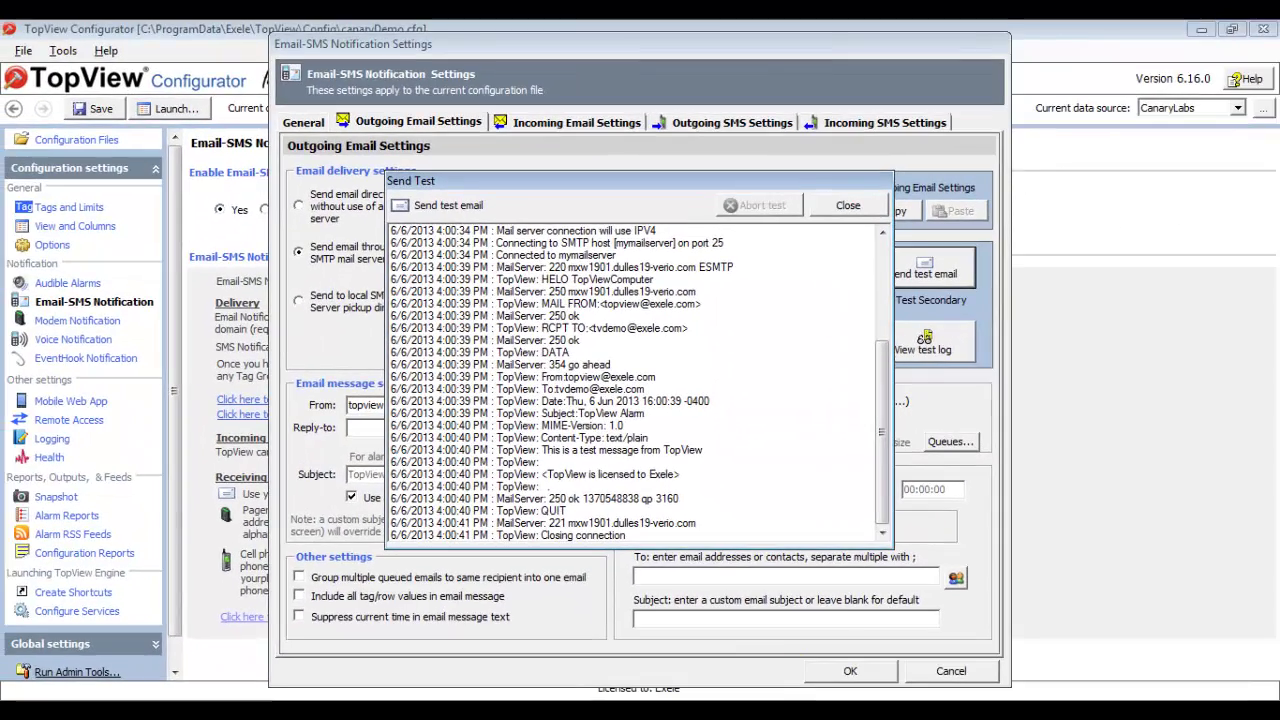
{"action": "left_click", "coordinate": [848, 205]}
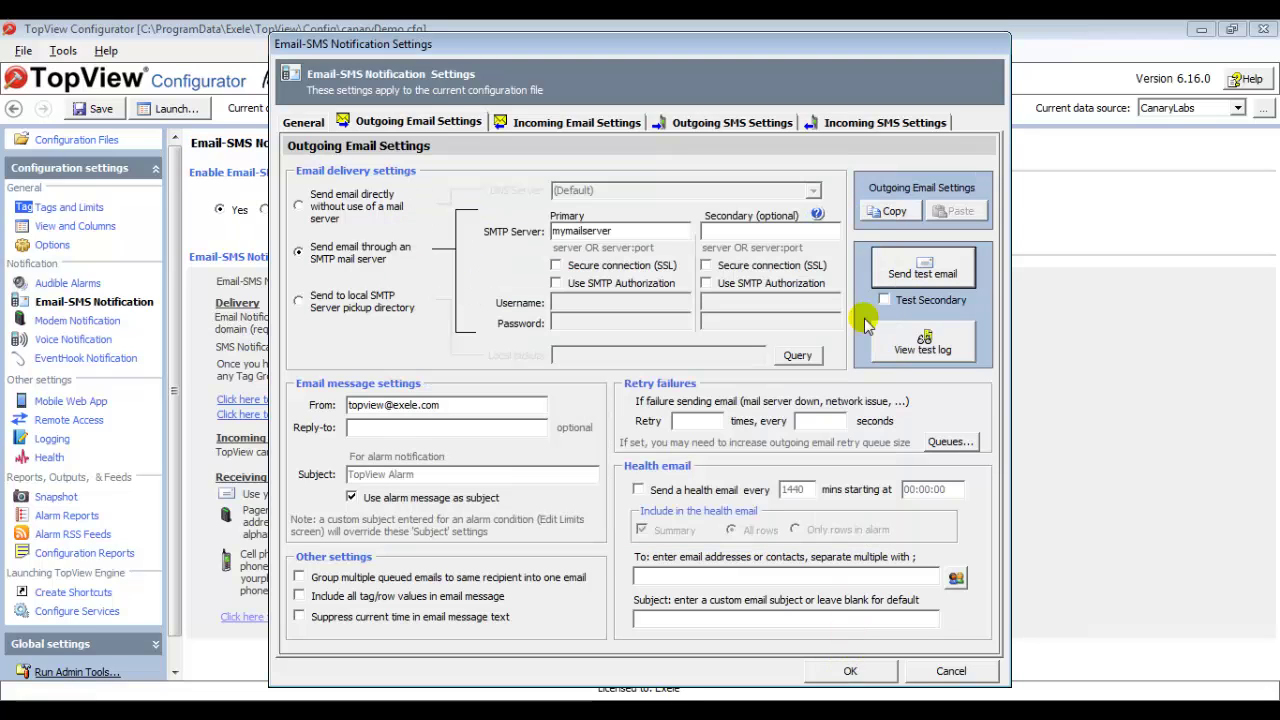
{"action": "left_click", "coordinate": [848, 675]}
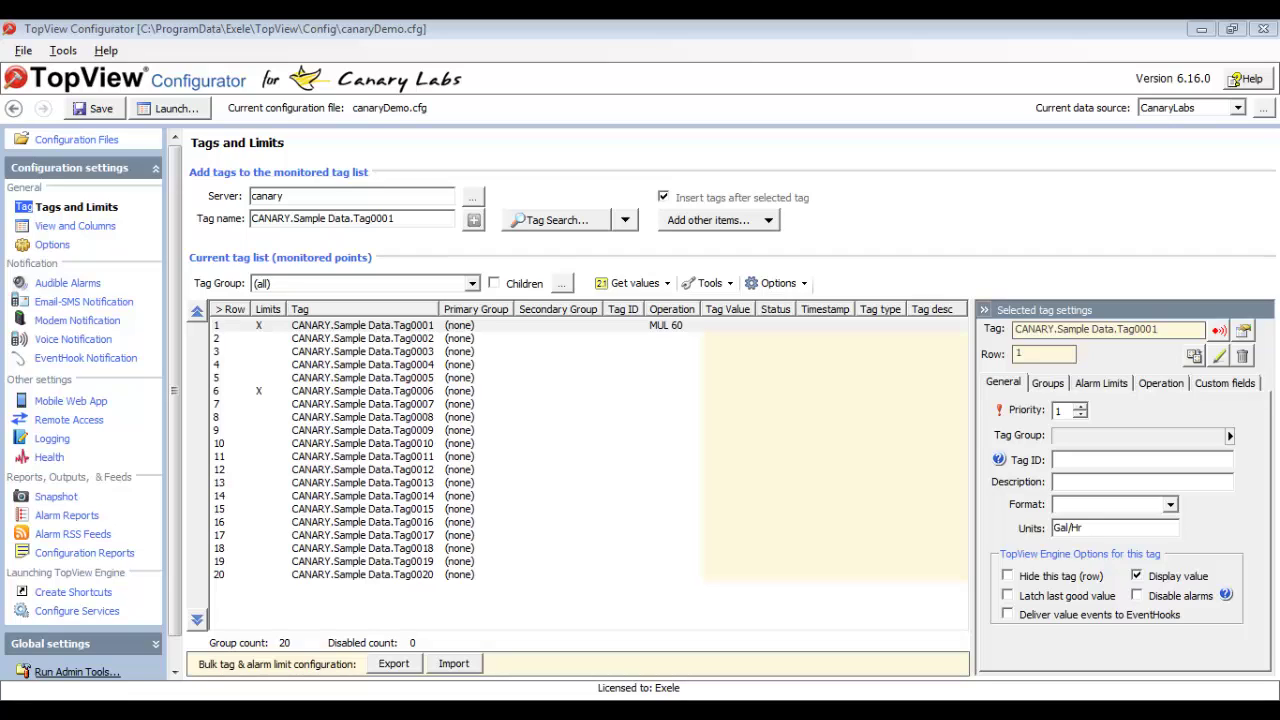
- Set Limit #1 of Tag0001 to notify the Default Email-SMS Group and accept the alarm settings
{"action": "left_click", "coordinate": [415, 326]}
{"action": "double_click", "coordinate": [412, 326]}
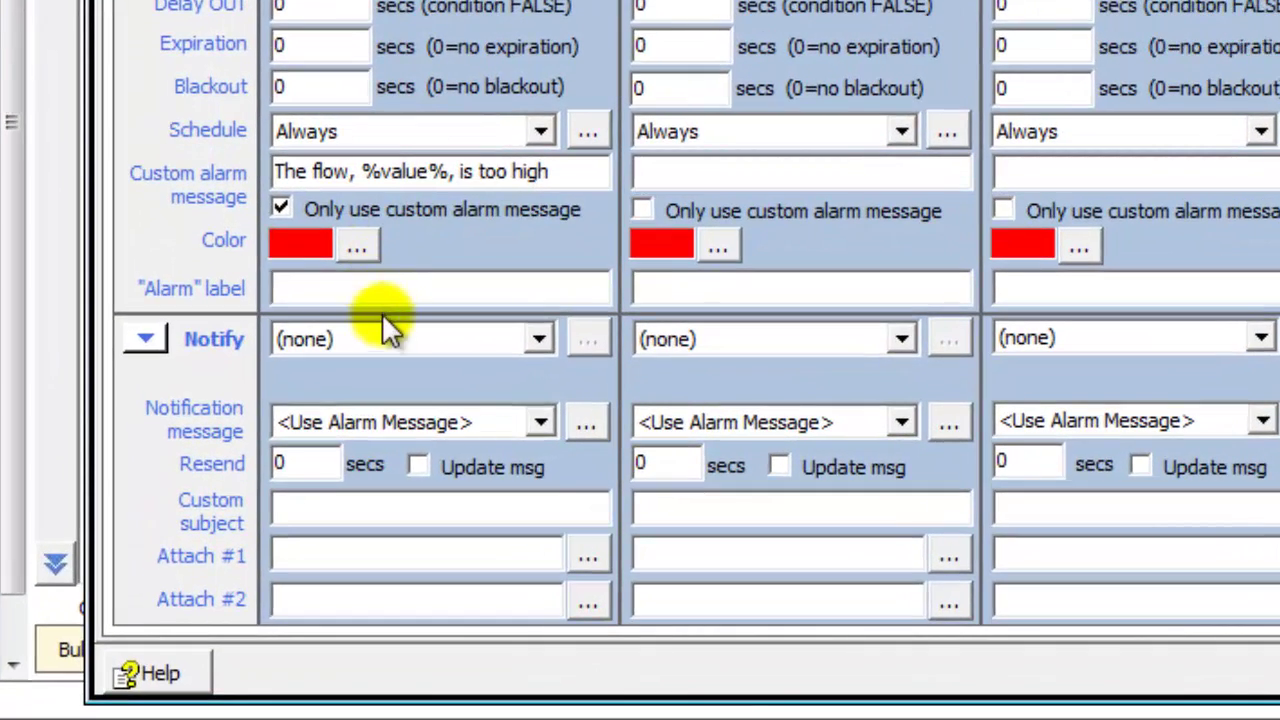
{"action": "left_click", "coordinate": [328, 489]}
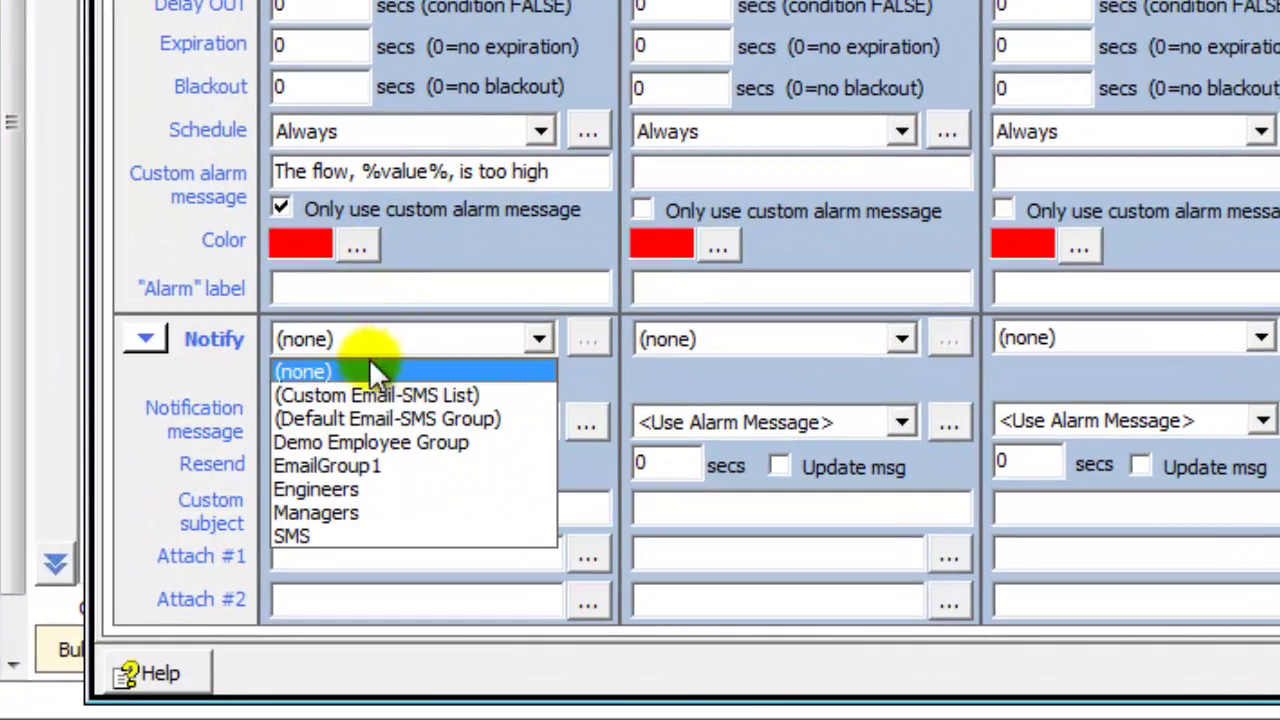
{"action": "left_click", "coordinate": [363, 413]}
{"action": "mouse_move", "coordinate": [375, 338]}
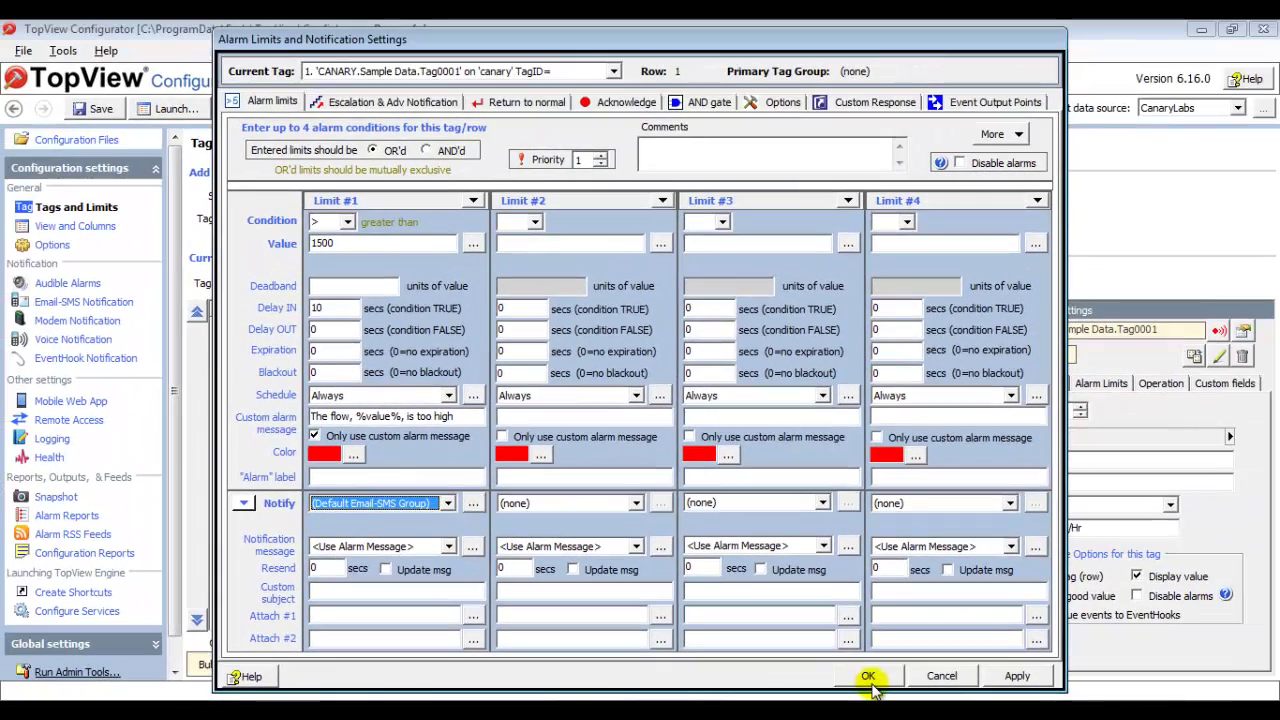
{"action": "left_click", "coordinate": [870, 676]}
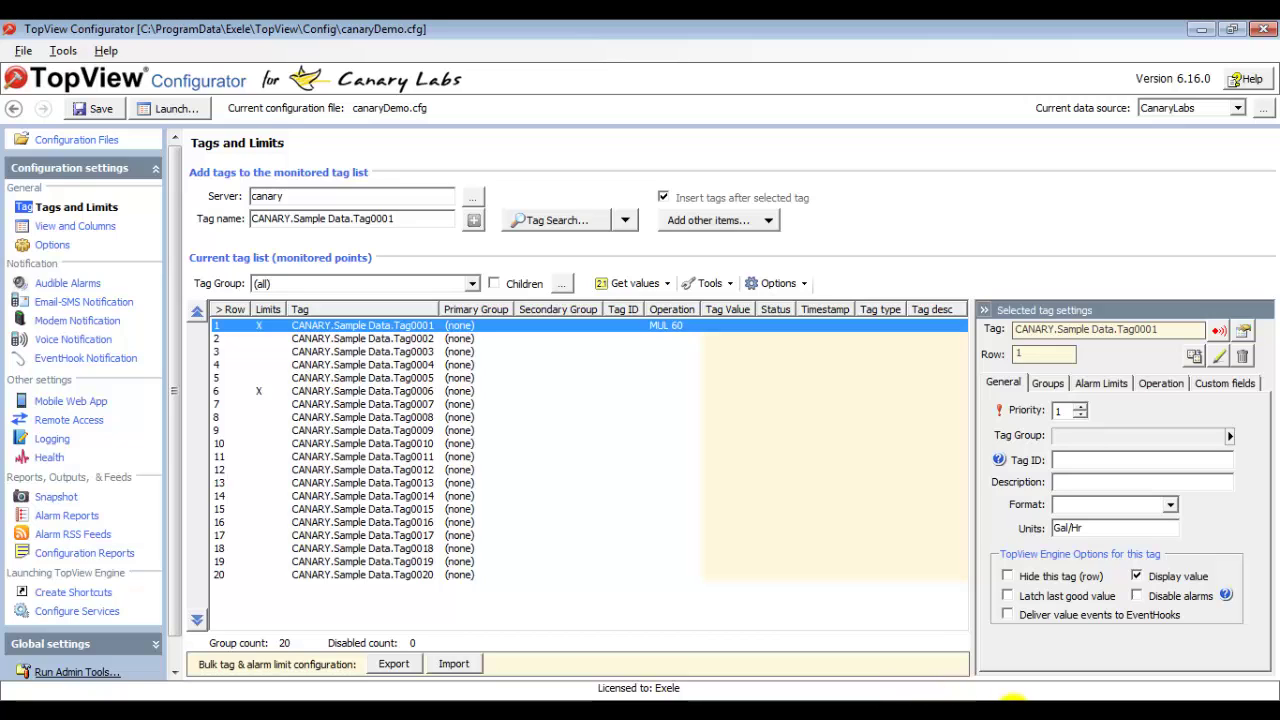
- Launch the canaryDemo configuration in the TopView engine and watch Tag0001's live value, alarm state and latest notification message
{"action": "left_click", "coordinate": [172, 110]}
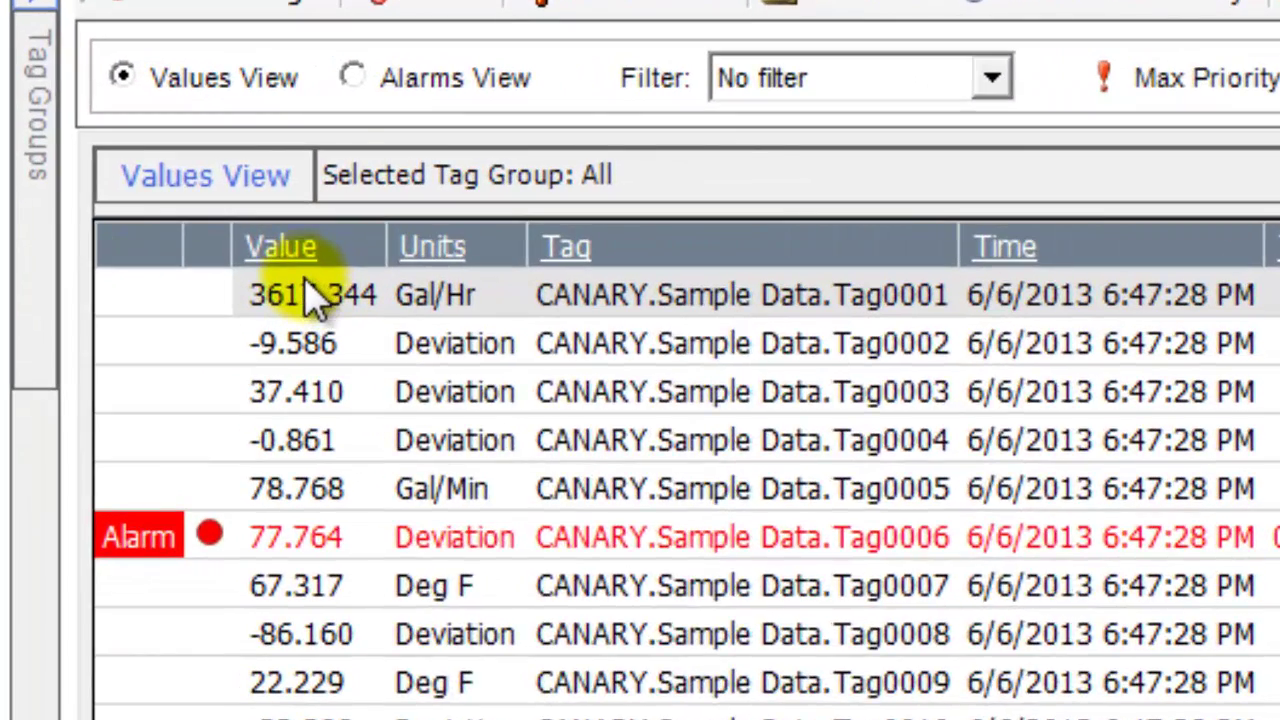
{"action": "mouse_move", "coordinate": [123, 246]}
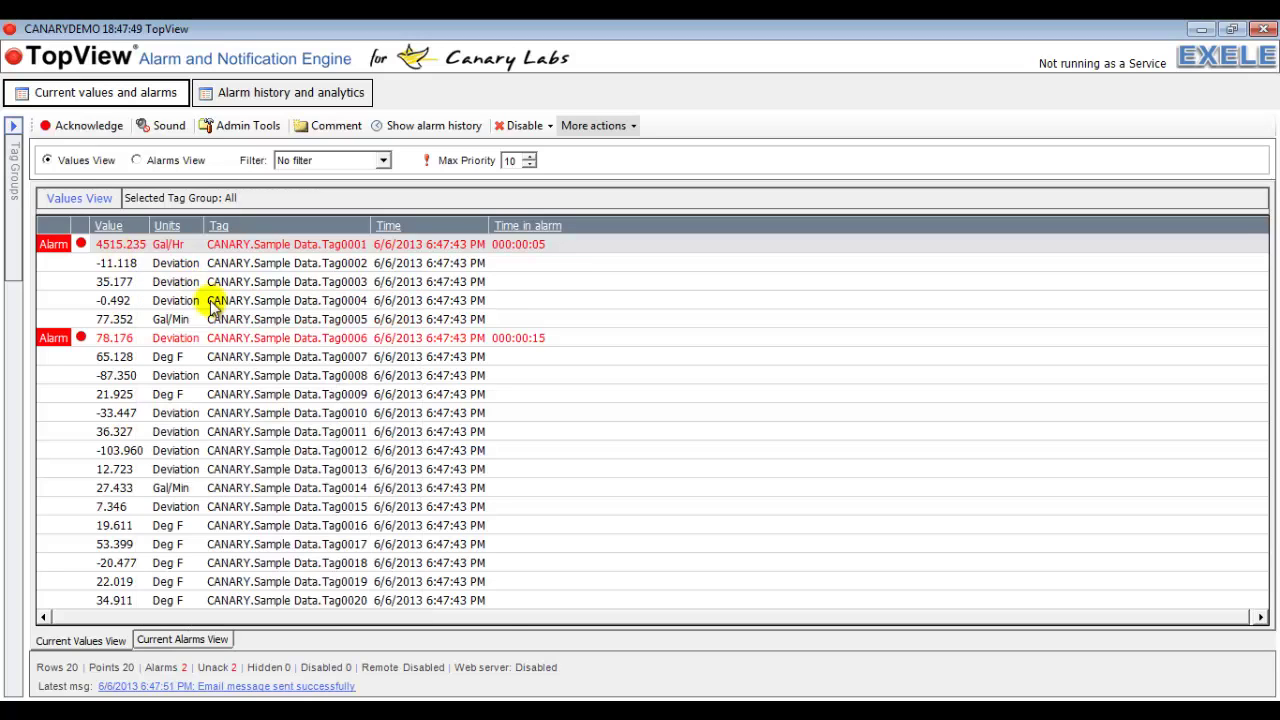
{"action": "mouse_move", "coordinate": [212, 306]}
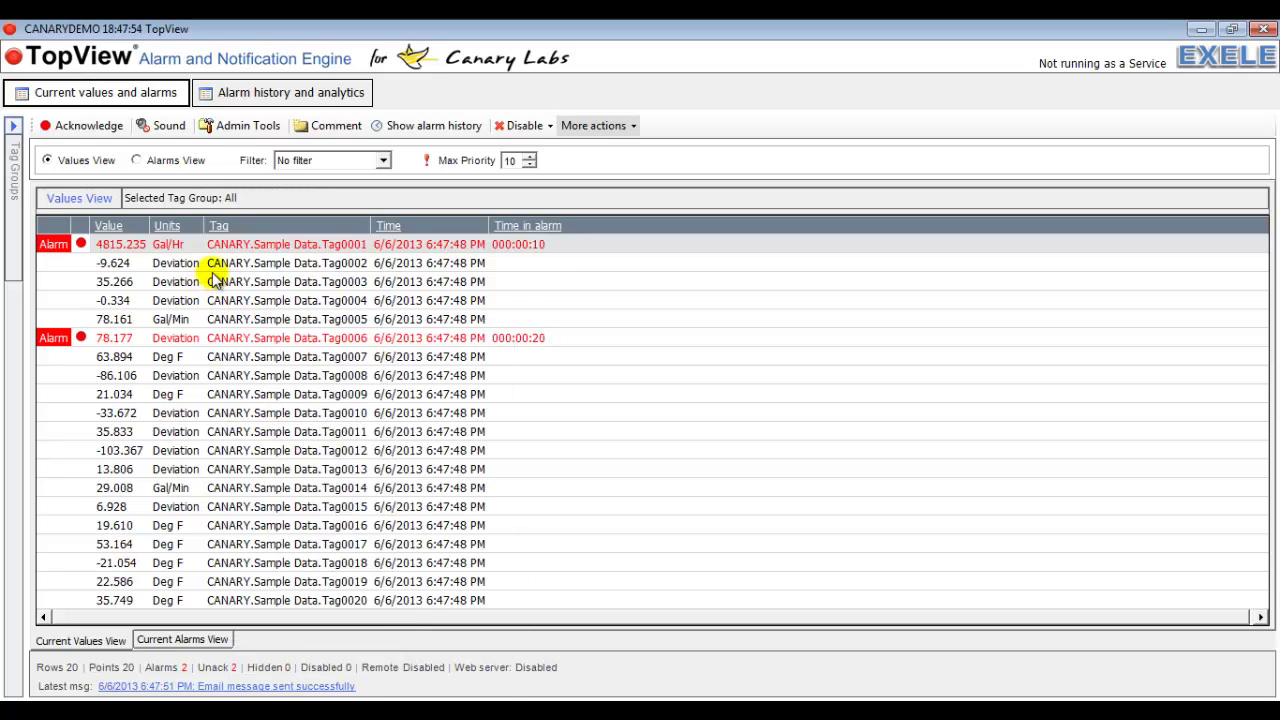
{"action": "mouse_move", "coordinate": [225, 283]}
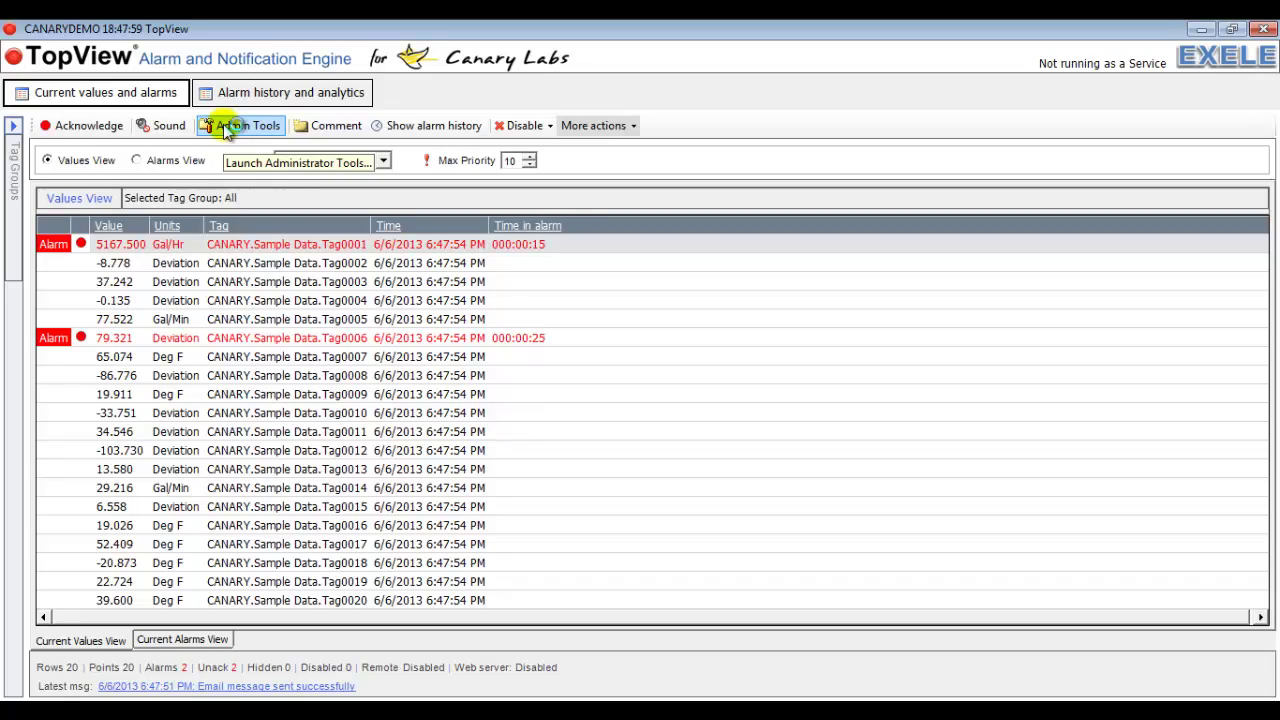
- Open TopView Admin Tools and examine the application log entries for the Tag0001 alarm and its email notification
{"action": "left_click", "coordinate": [225, 128]}
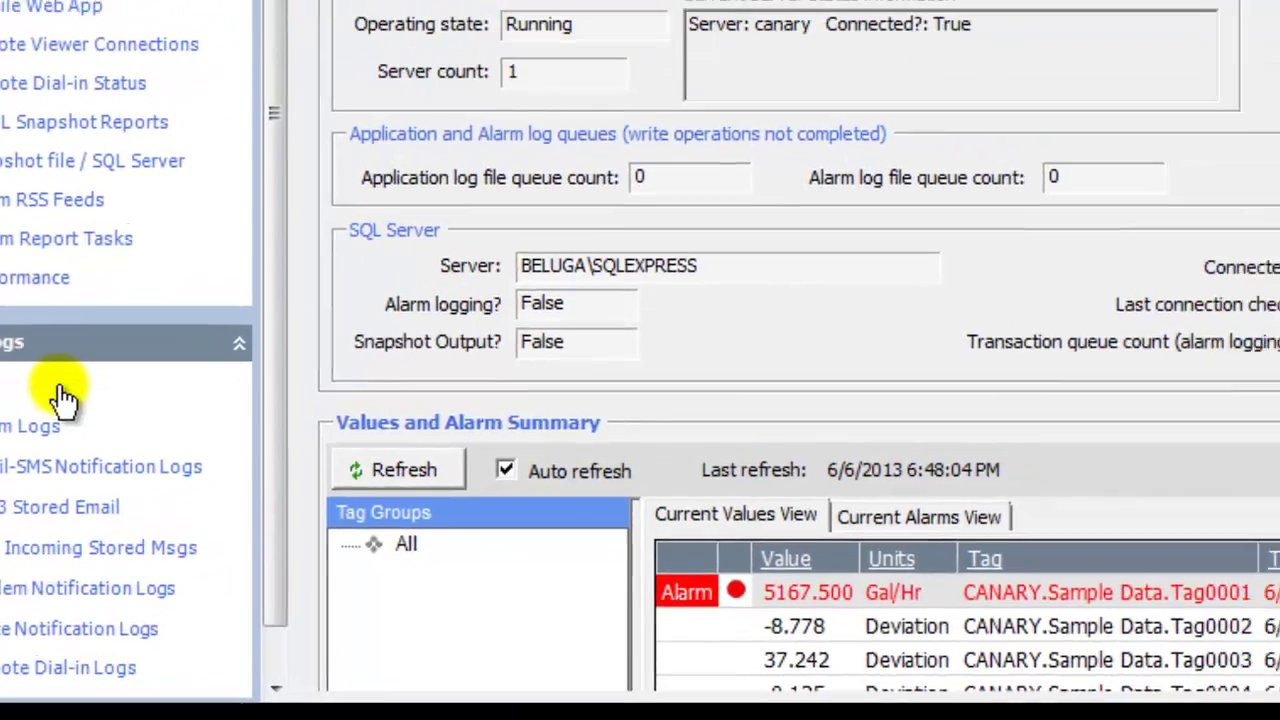
{"action": "left_click", "coordinate": [160, 345]}
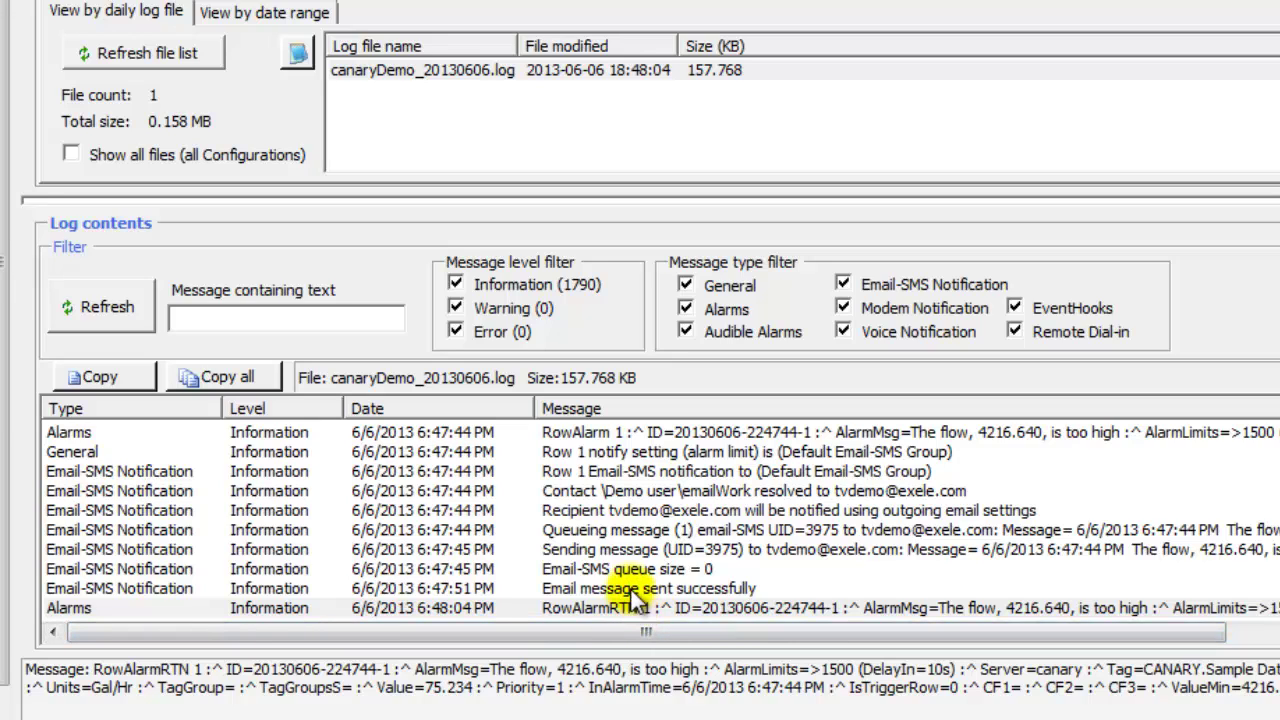
{"action": "left_click", "coordinate": [603, 435]}
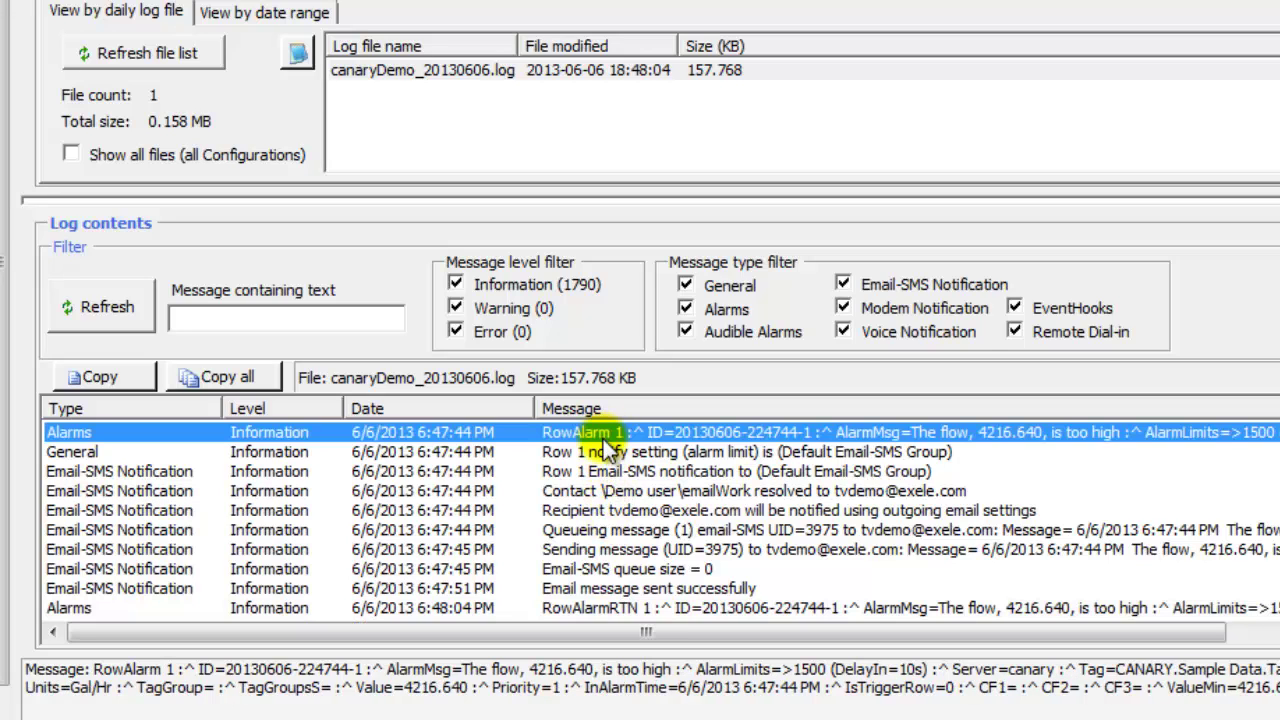
{"action": "left_click", "coordinate": [603, 453]}
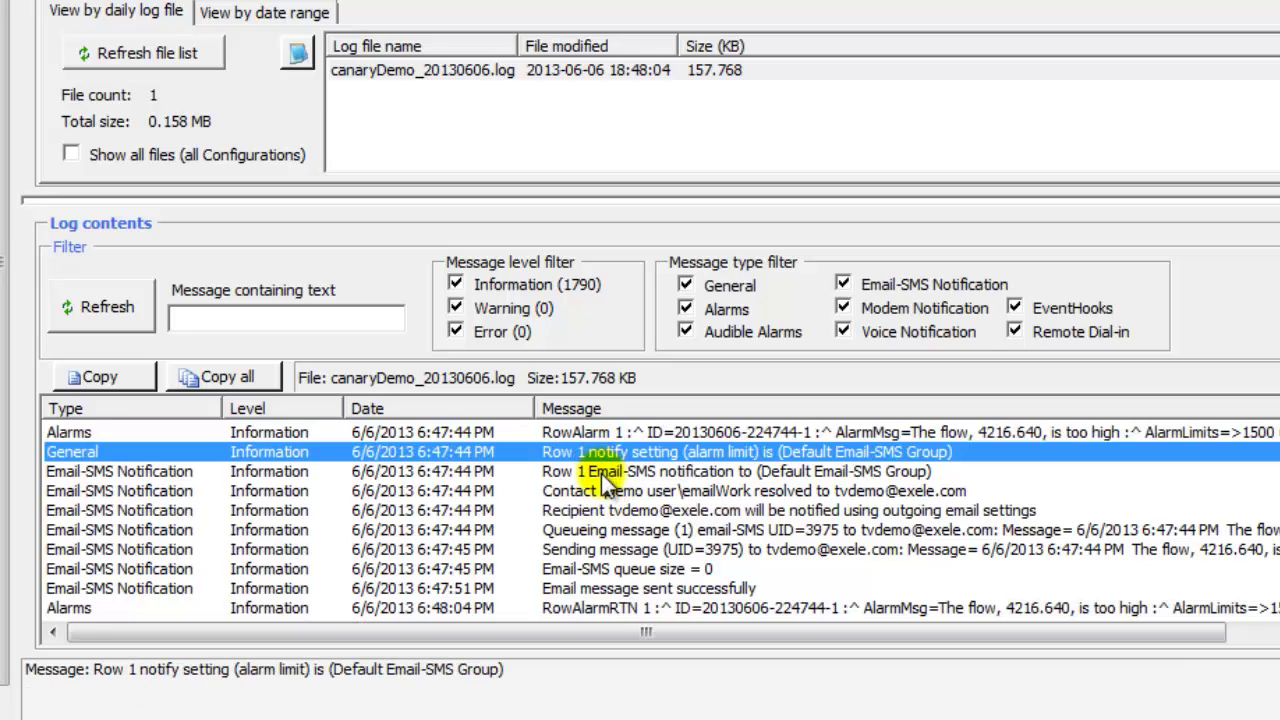
{"action": "left_click", "coordinate": [601, 472]}
{"action": "left_click", "coordinate": [601, 492]}
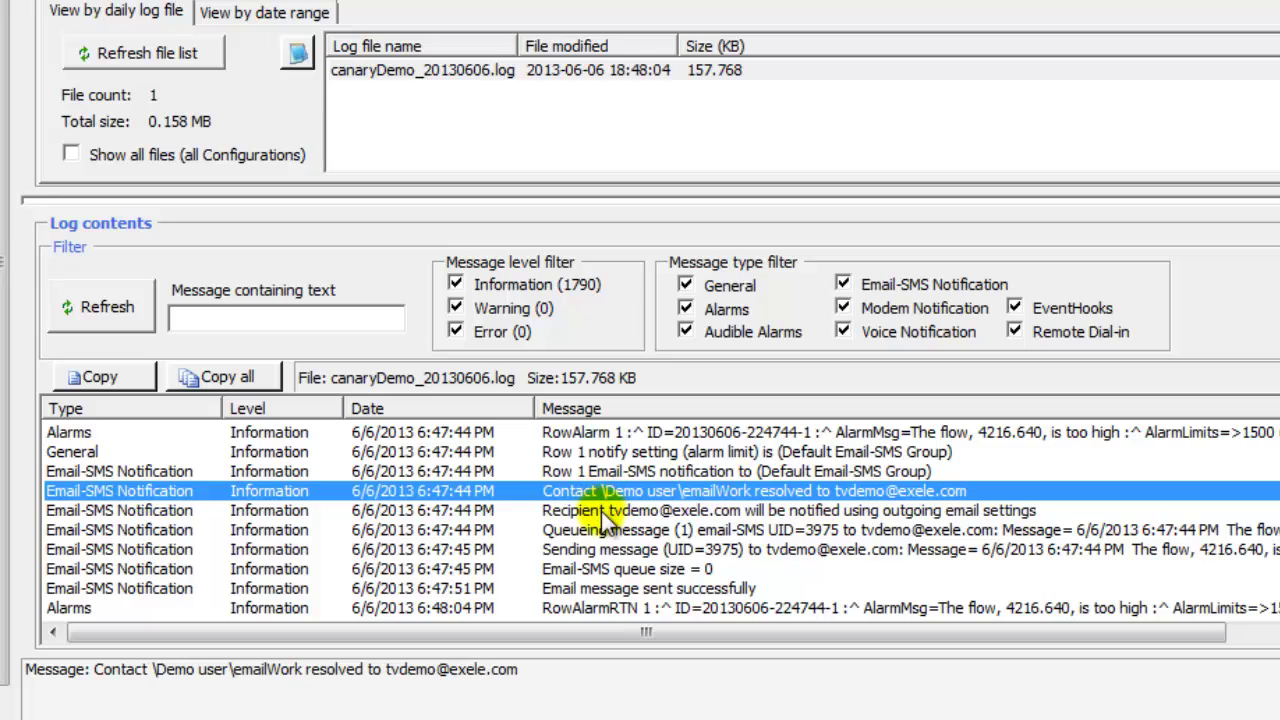
{"action": "left_click", "coordinate": [601, 513]}
{"action": "left_click", "coordinate": [601, 531]}
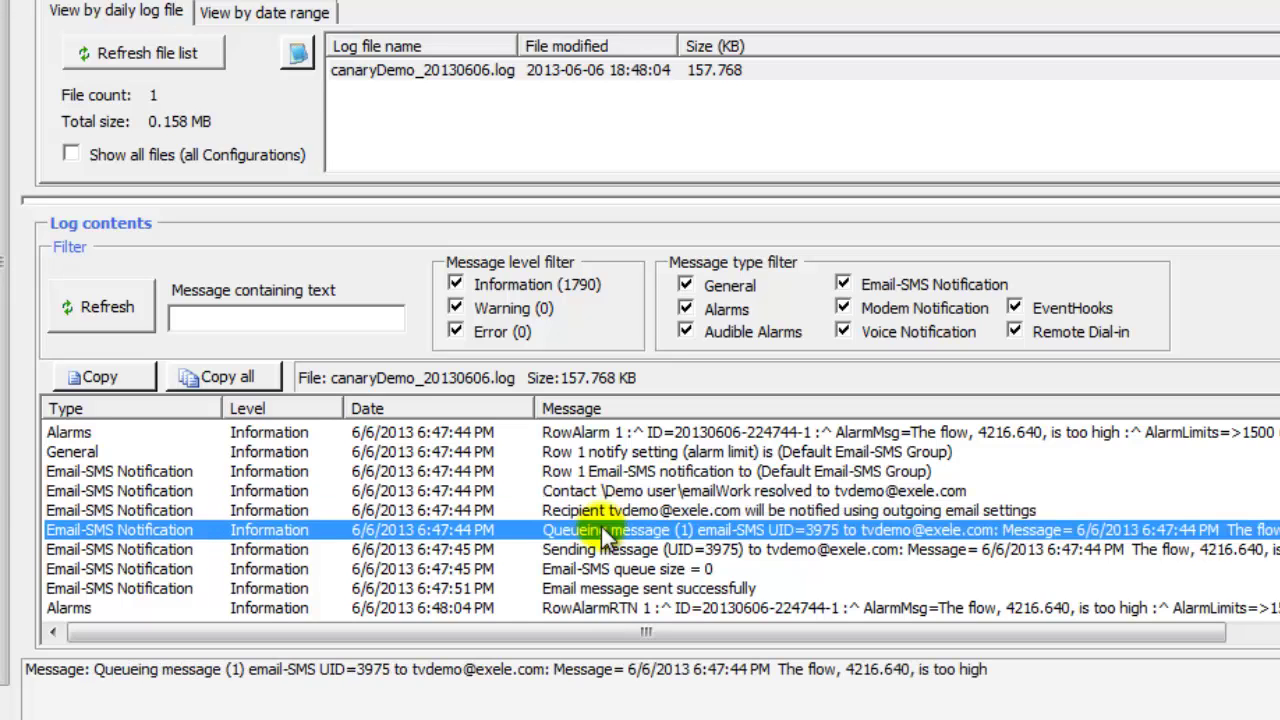
{"action": "left_click", "coordinate": [597, 551]}
{"action": "left_click", "coordinate": [586, 570]}
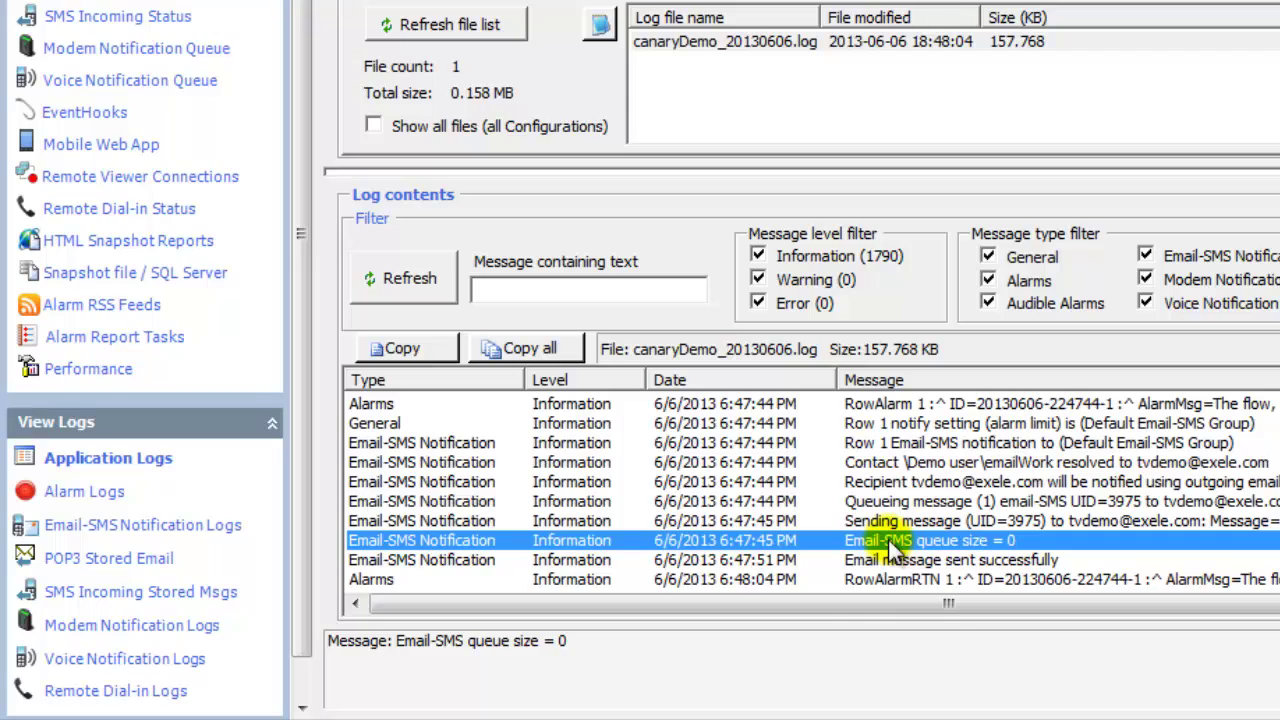
- Examine the newest Row1 alarm log file among the Email-SMS notification logs
{"action": "left_click", "coordinate": [108, 527]}
{"action": "left_click", "coordinate": [810, 90]}
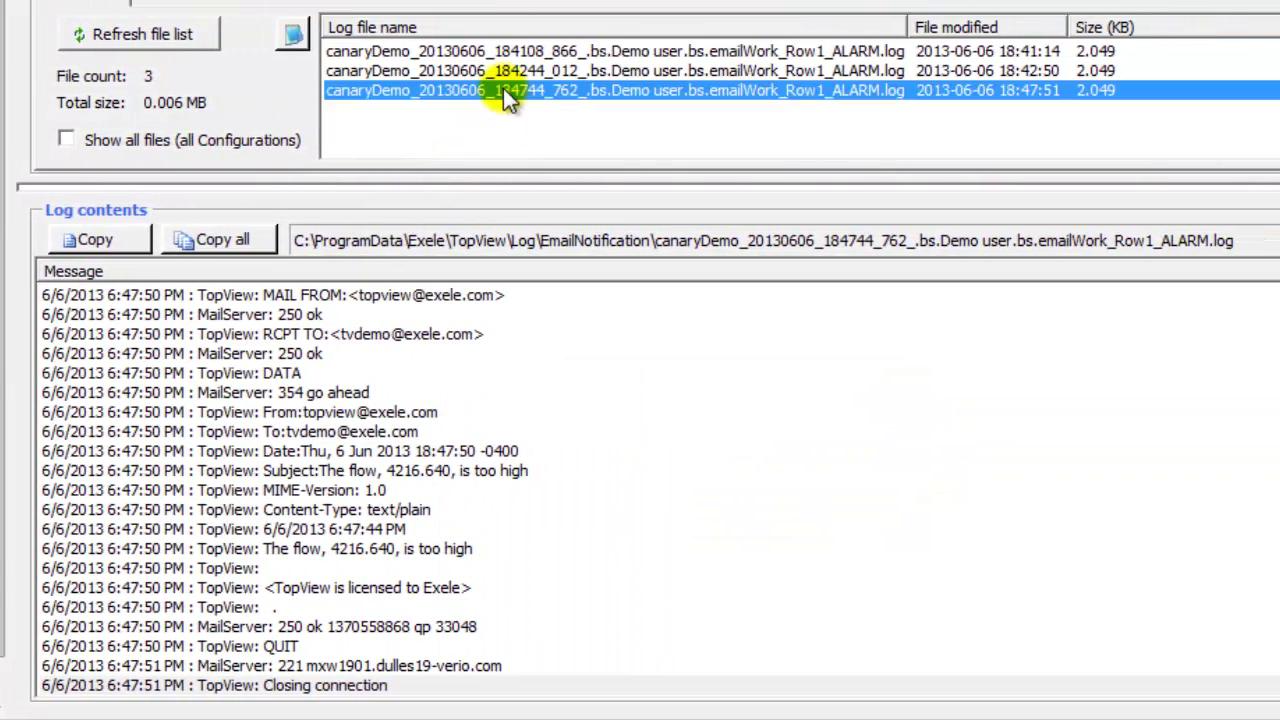
{"action": "left_click", "coordinate": [496, 372]}
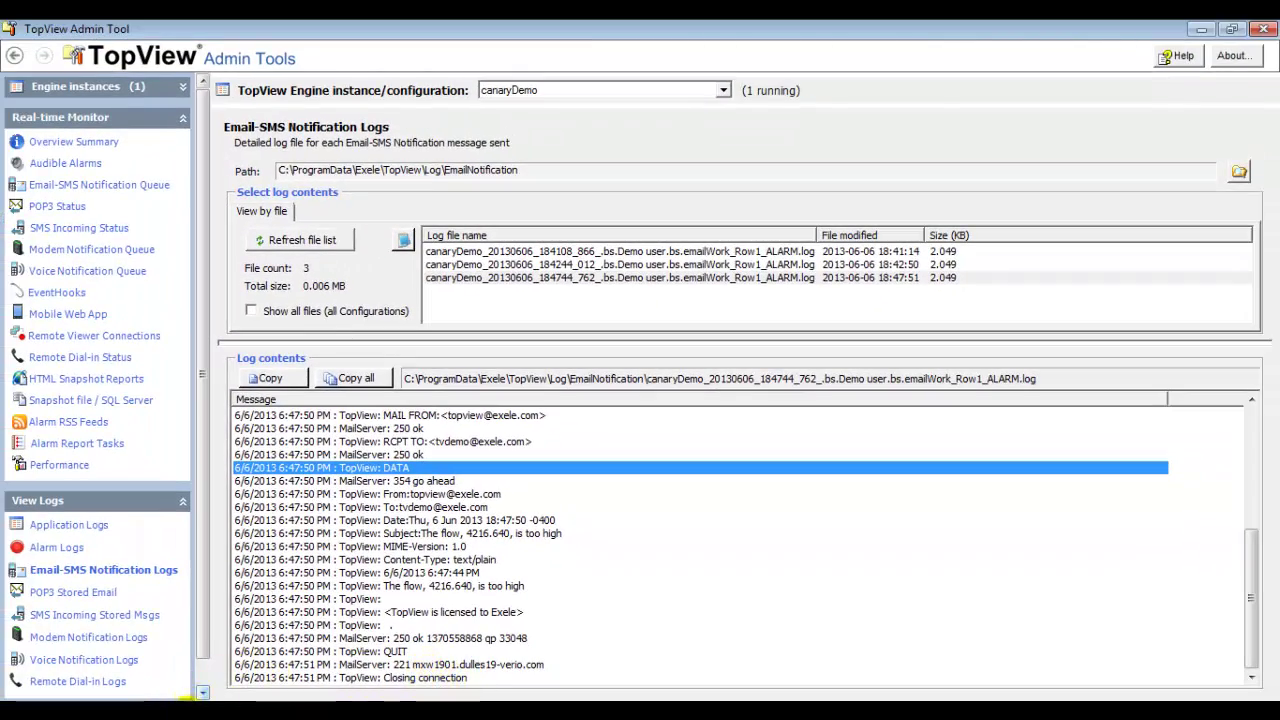
- Switch to the webmail inbox, fetch new mail and read the alarm notification sent by TopView
{"action": "left_click", "coordinate": [190, 695]}
{"action": "left_click", "coordinate": [240, 160]}
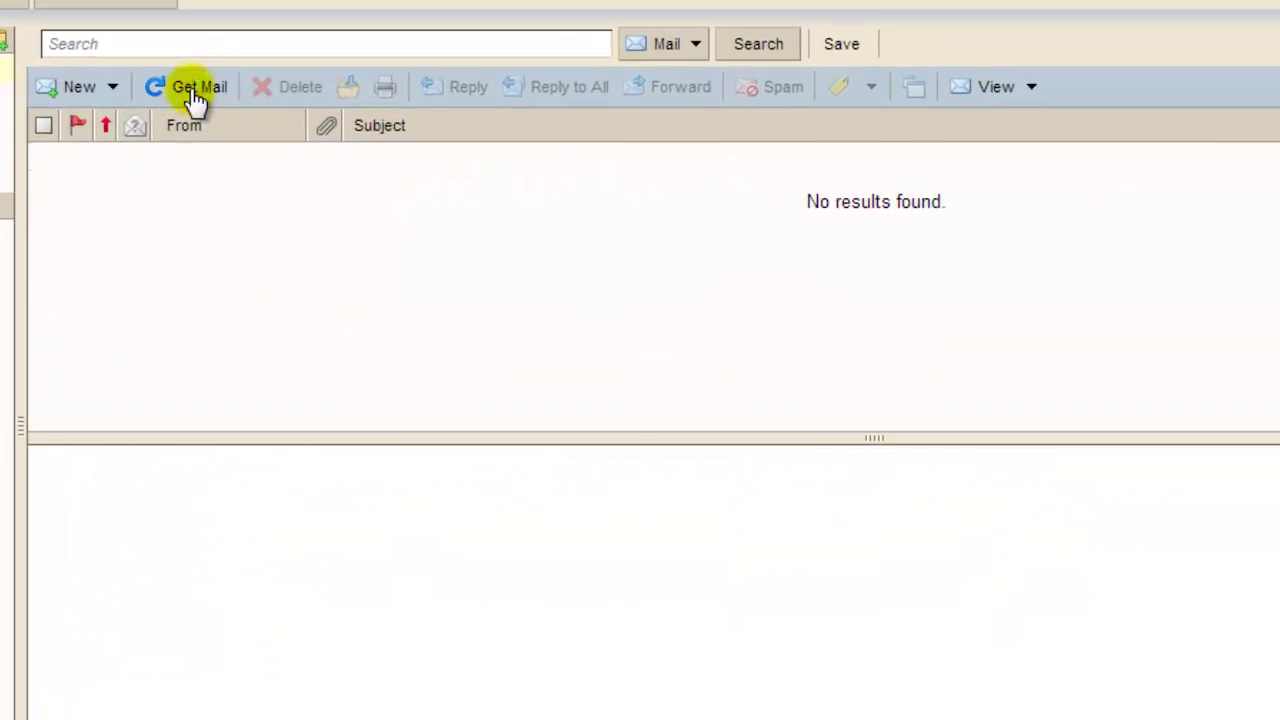
{"action": "left_click", "coordinate": [316, 165]}
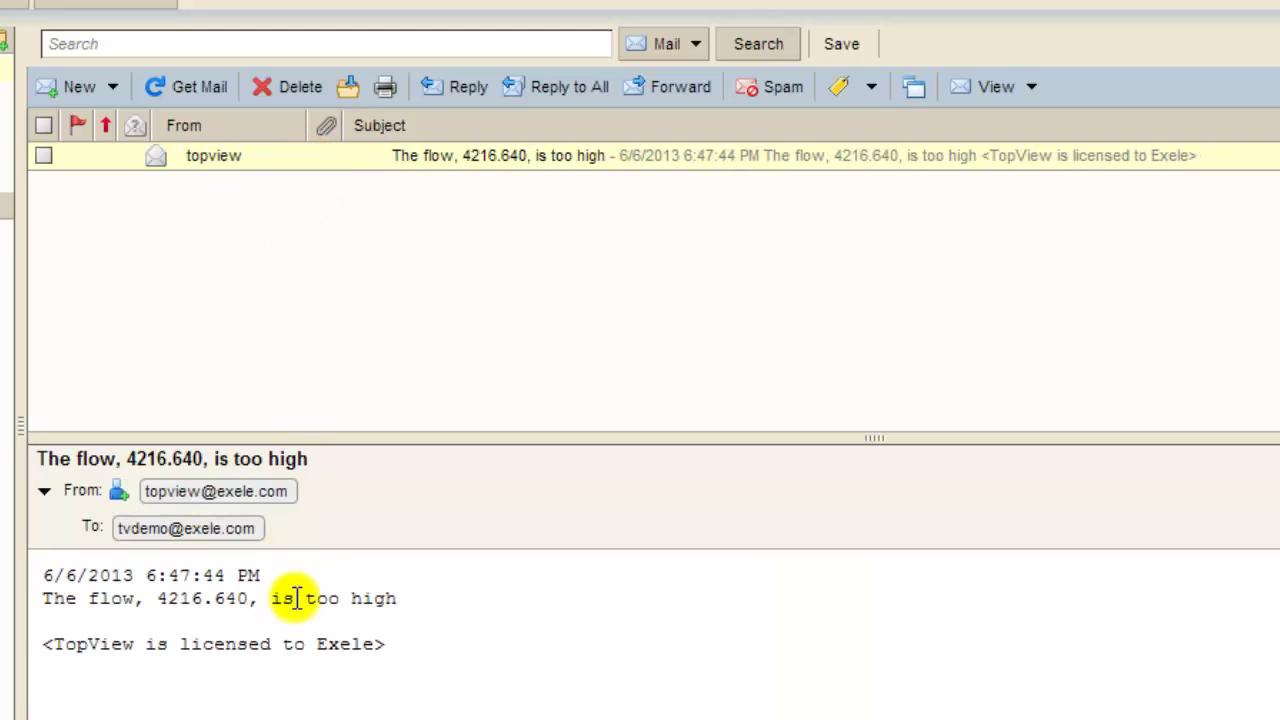